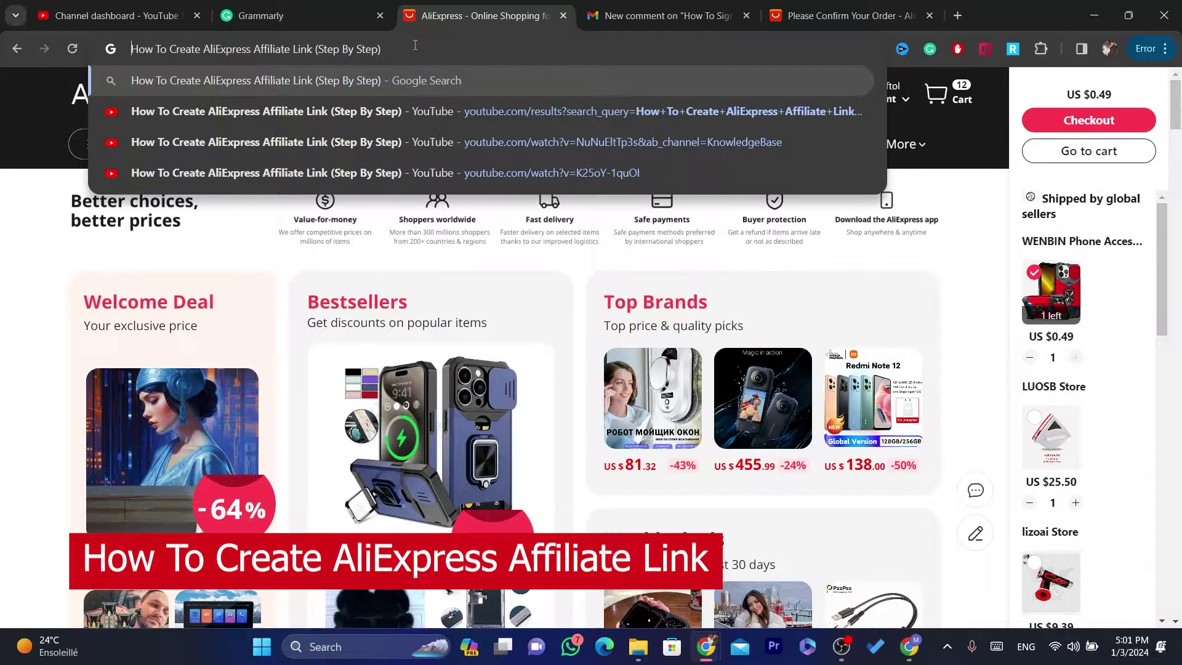
Step: Delete the trailing '(Step By Step)' words from the address bar text
{"action": "left_click_drag", "start_coordinate": [414, 45], "coordinate": [318, 51]}
{"action": "key", "text": "BackSpace"}
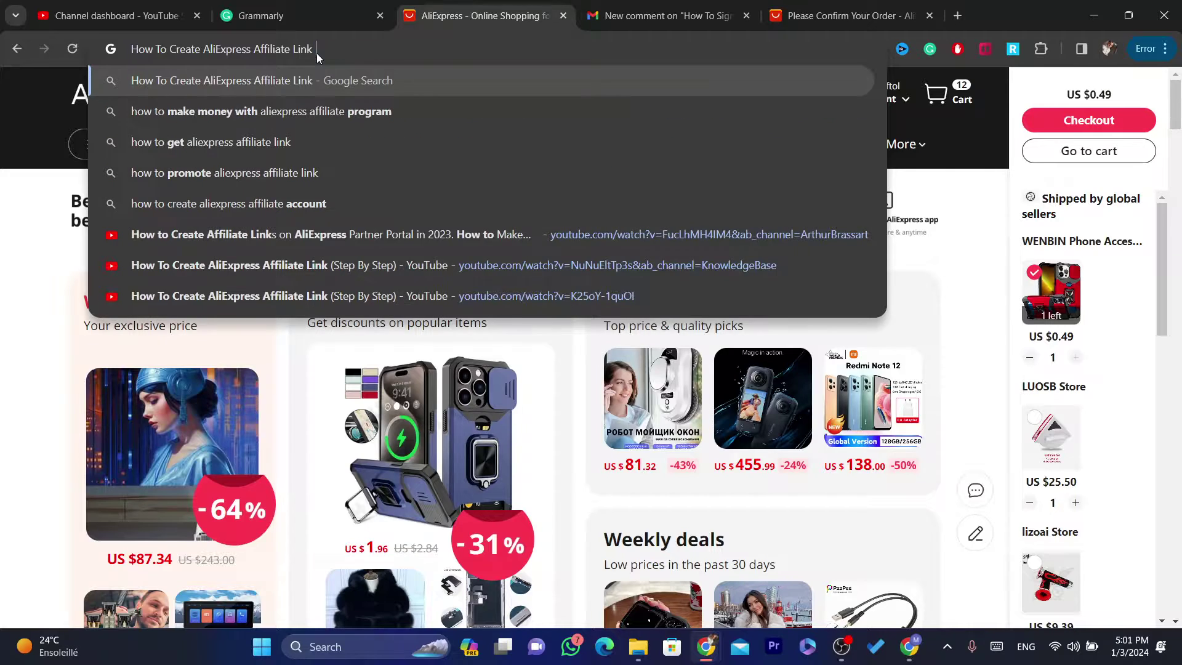
{"action": "left_click", "coordinate": [2, 325]}
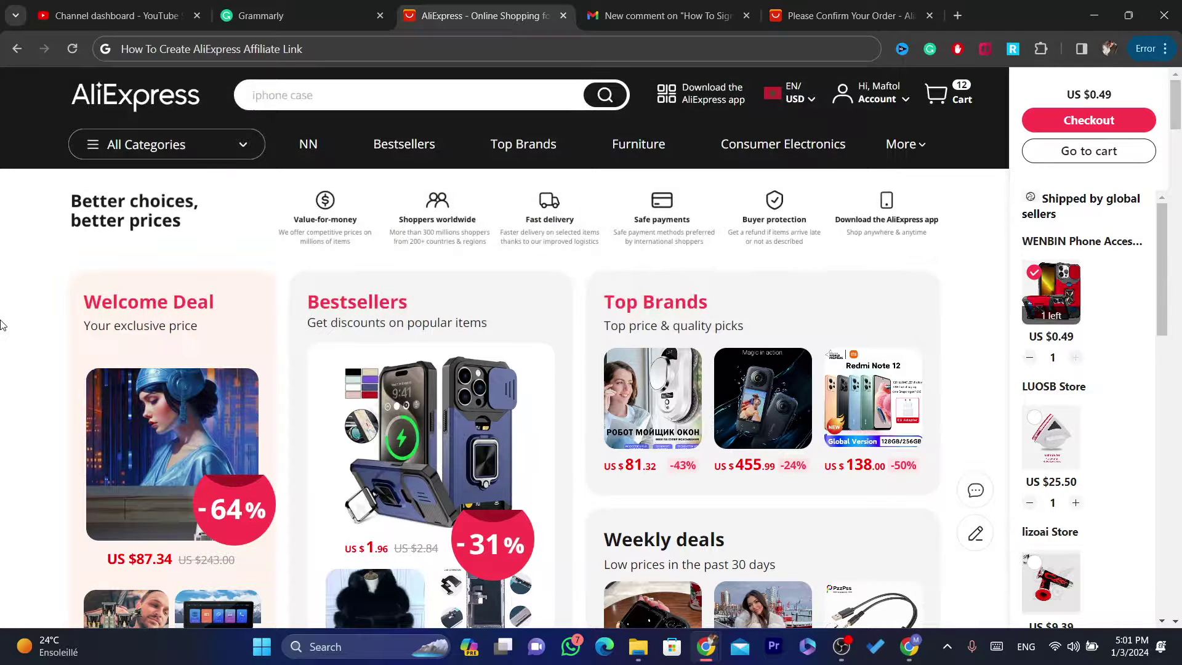
{"action": "left_click", "coordinate": [435, 45]}
{"action": "left_click", "coordinate": [2, 198]}
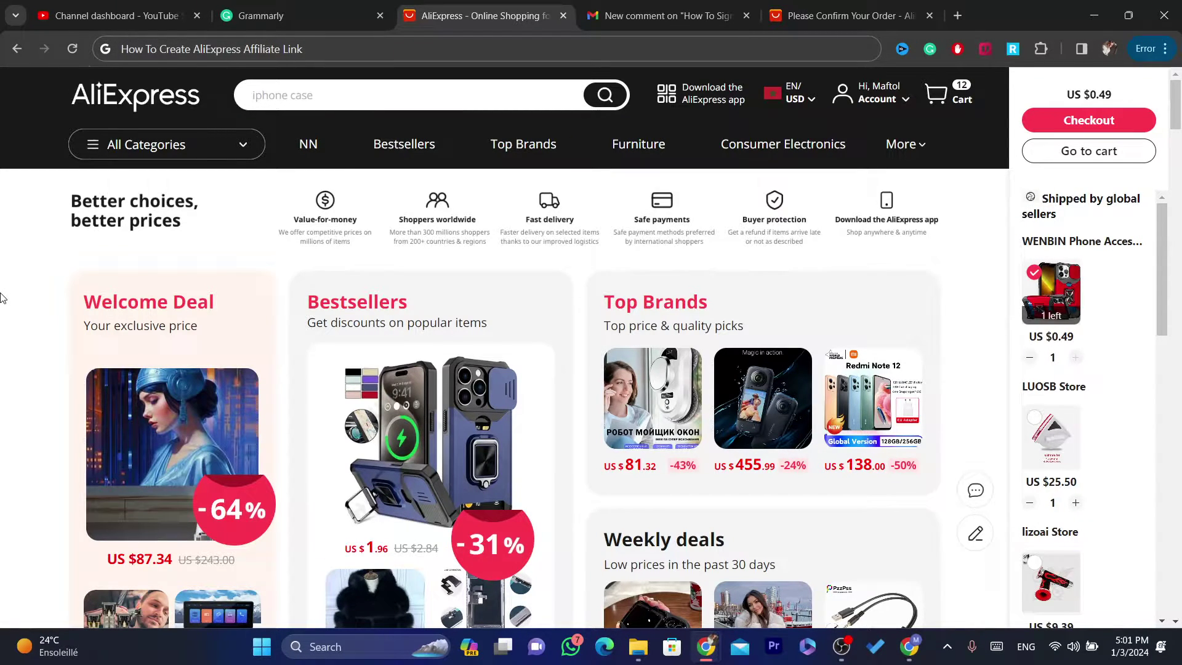
{"action": "left_click", "coordinate": [1165, 48]}
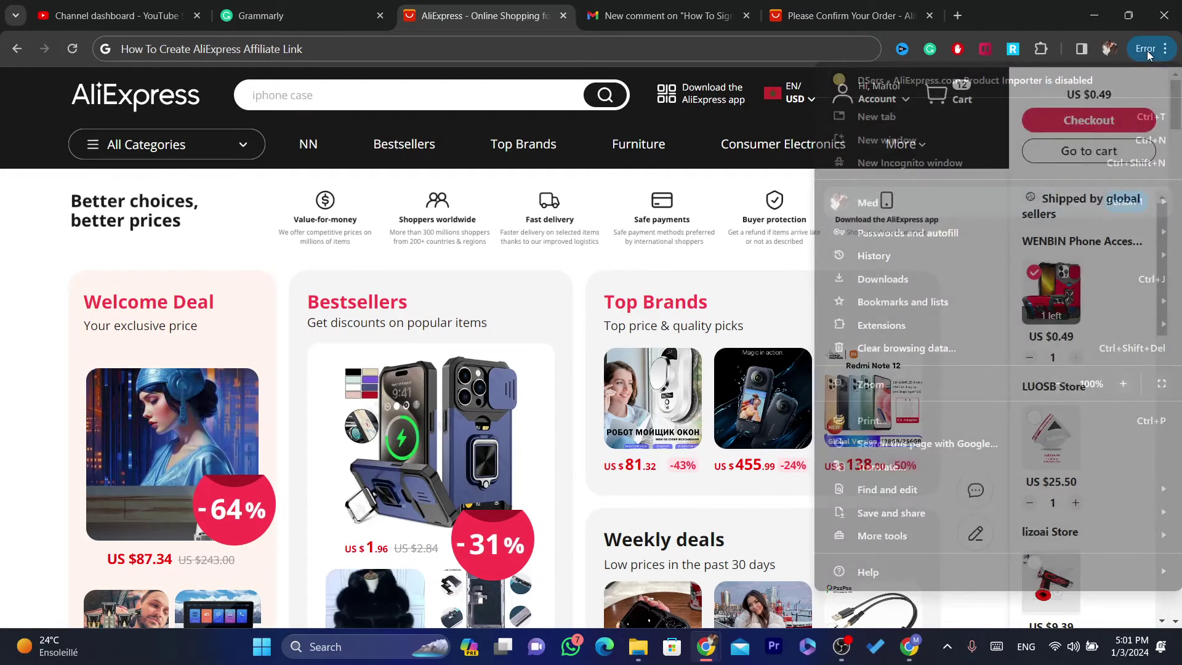
{"action": "left_click", "coordinate": [1166, 49]}
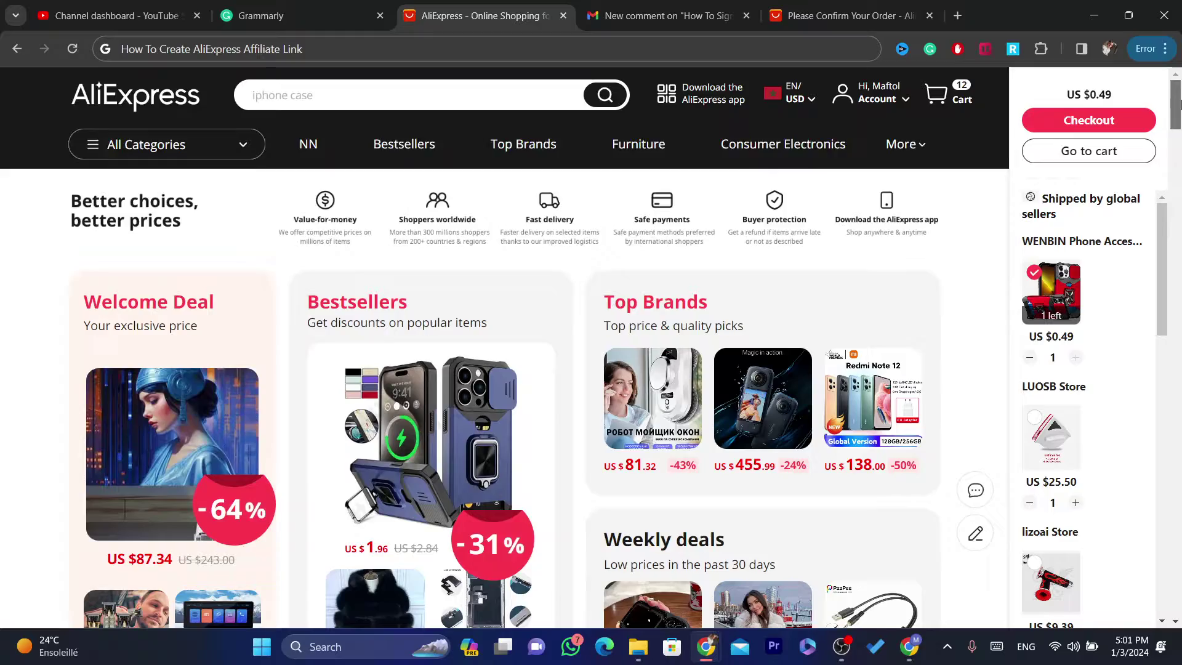
Step: Scroll to the homepage footer and follow the Affiliate program link under Collaborate with us
{"action": "scroll", "coordinate": [1176, 113], "scroll_direction": "down", "scroll_amount": 2}
{"action": "left_click_drag", "start_coordinate": [1176, 113], "coordinate": [1177, 612]}
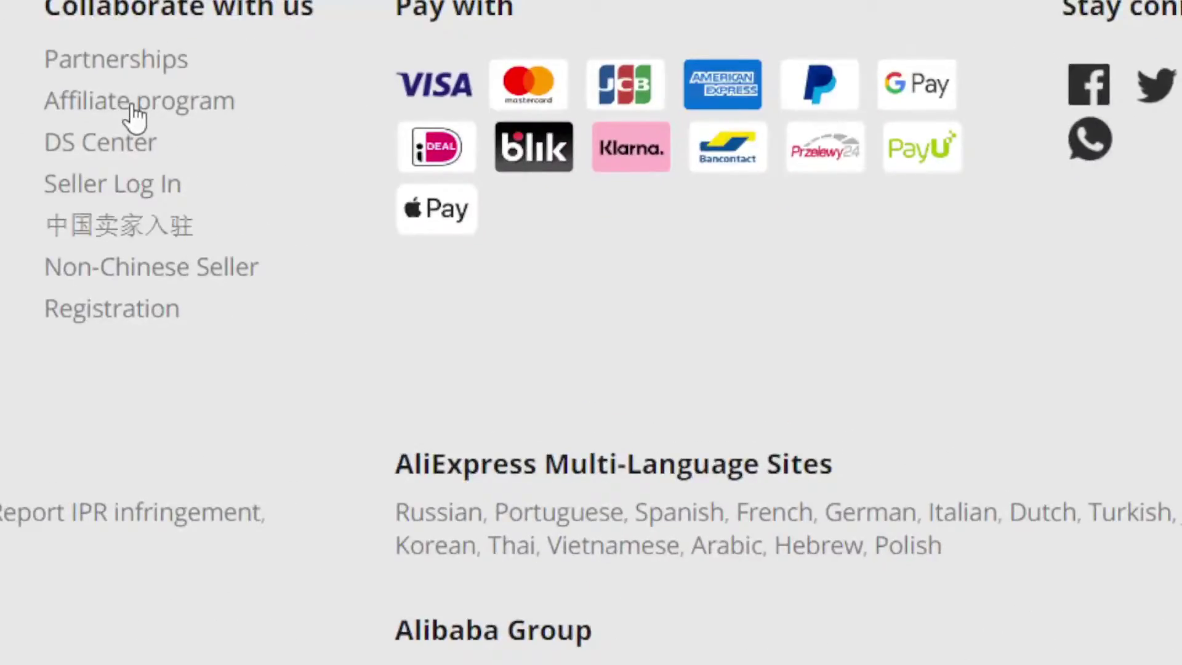
{"action": "left_click", "coordinate": [164, 110]}
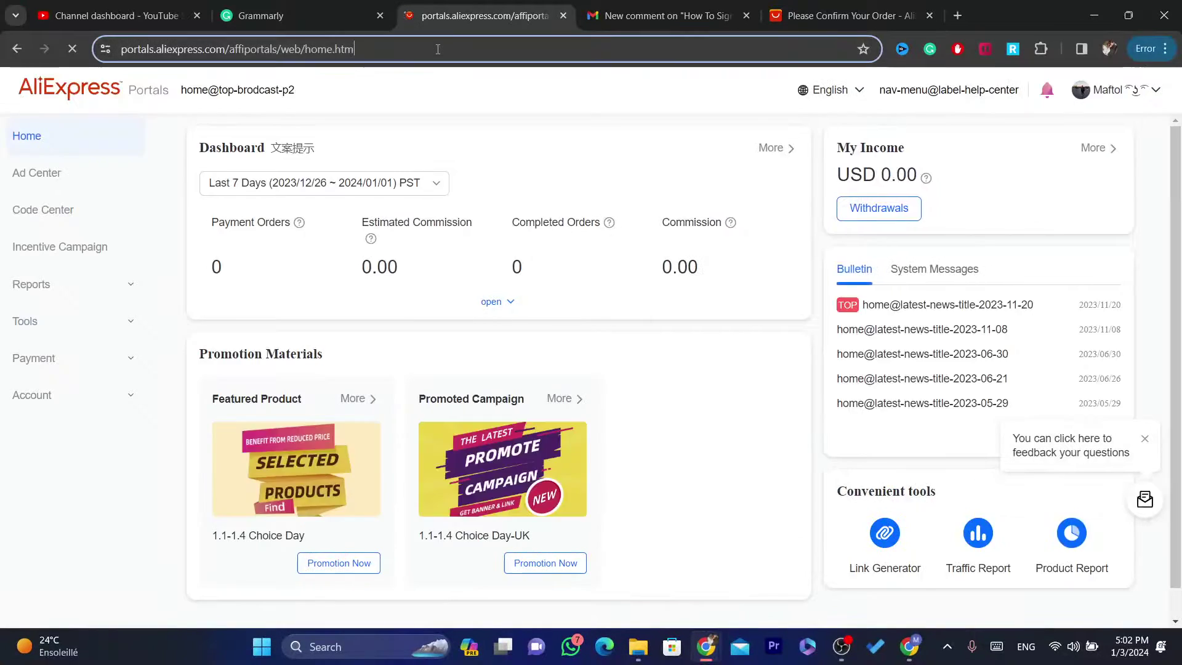
Step: Under Tools, switch Site Stripe's Display Status off and back to Enable
{"action": "left_click", "coordinate": [438, 48]}
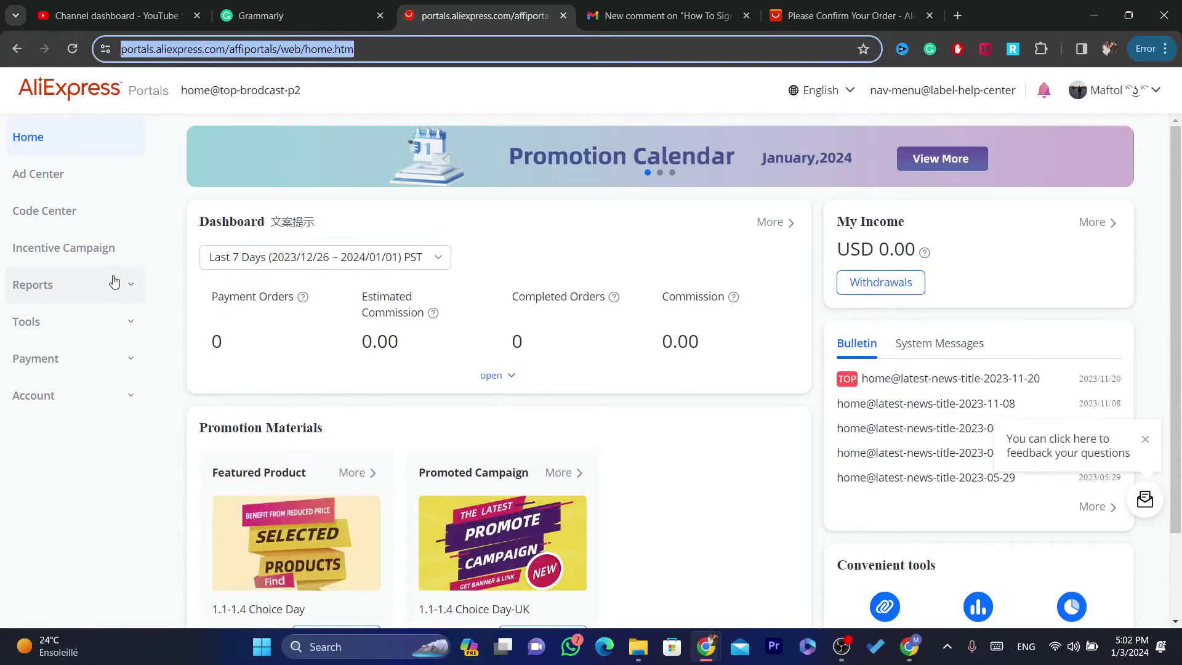
{"action": "left_click", "coordinate": [56, 332]}
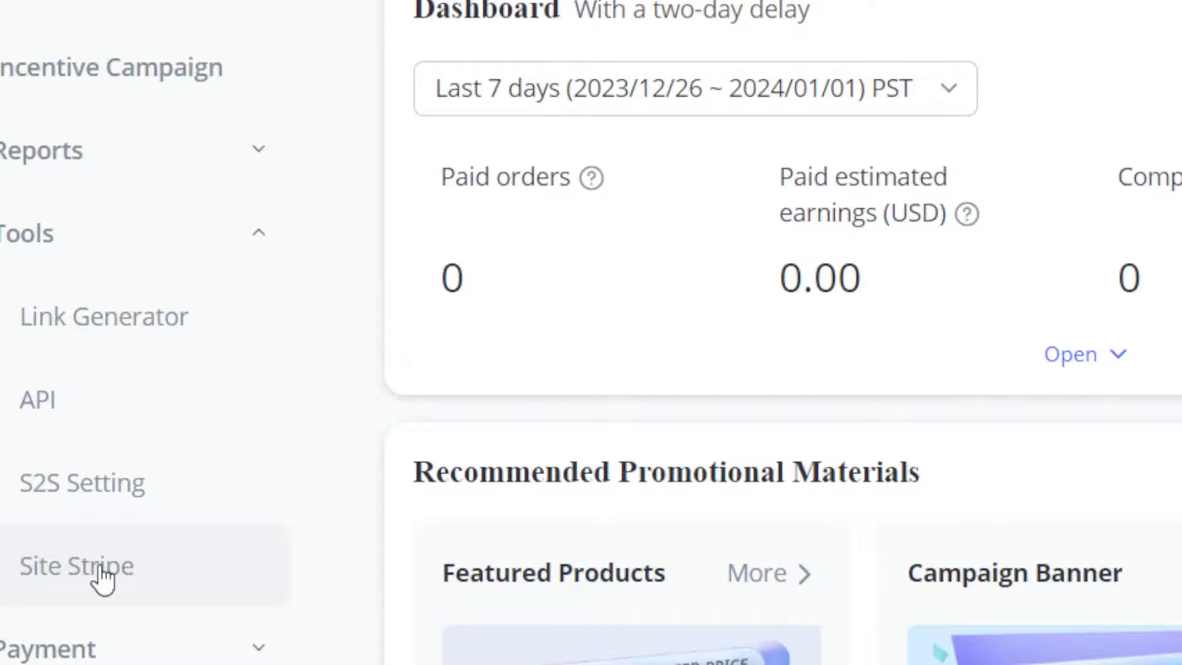
{"action": "left_click", "coordinate": [101, 569]}
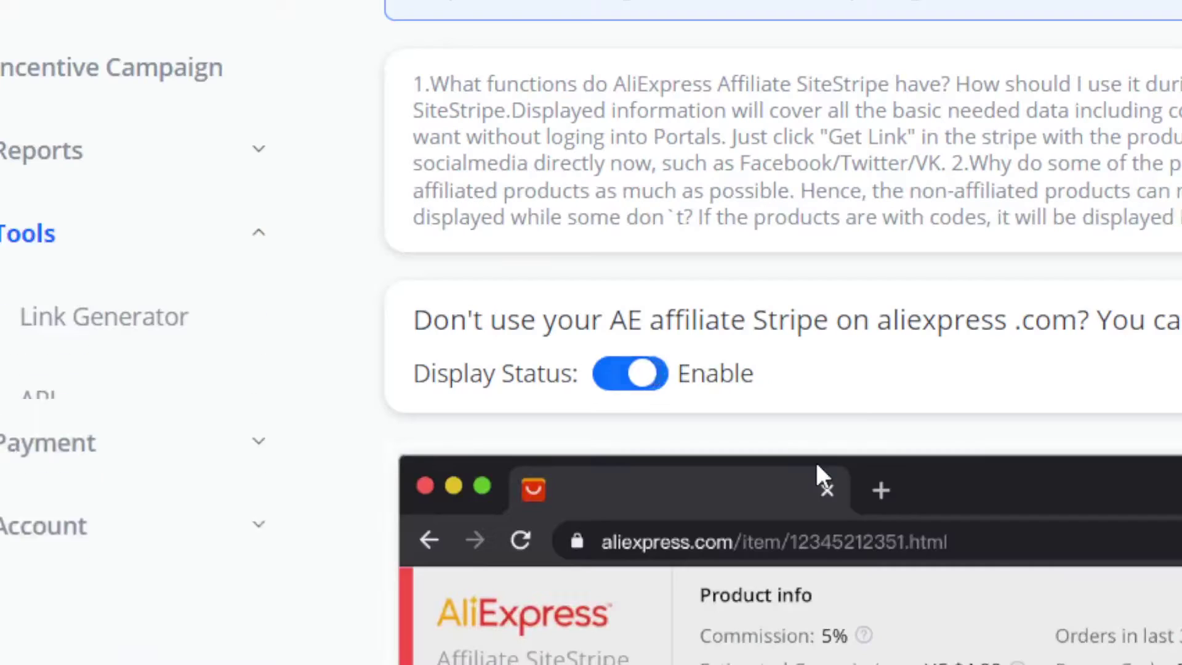
{"action": "left_click", "coordinate": [650, 390]}
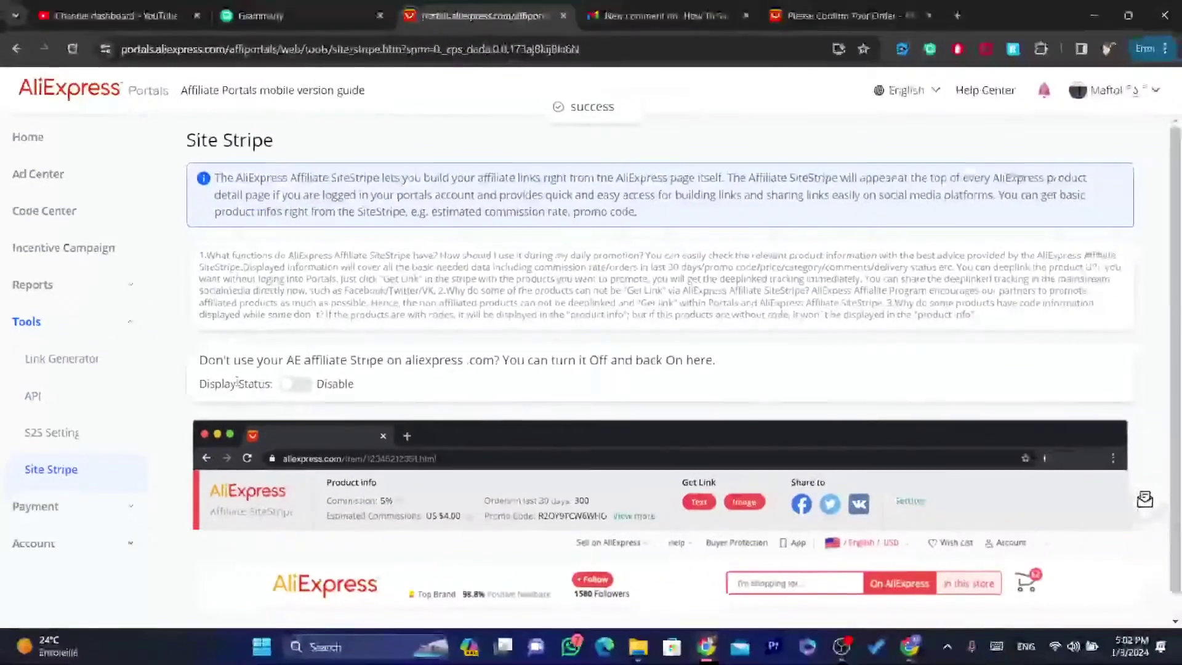
{"action": "left_click_drag", "start_coordinate": [414, 373], "coordinate": [569, 373]}
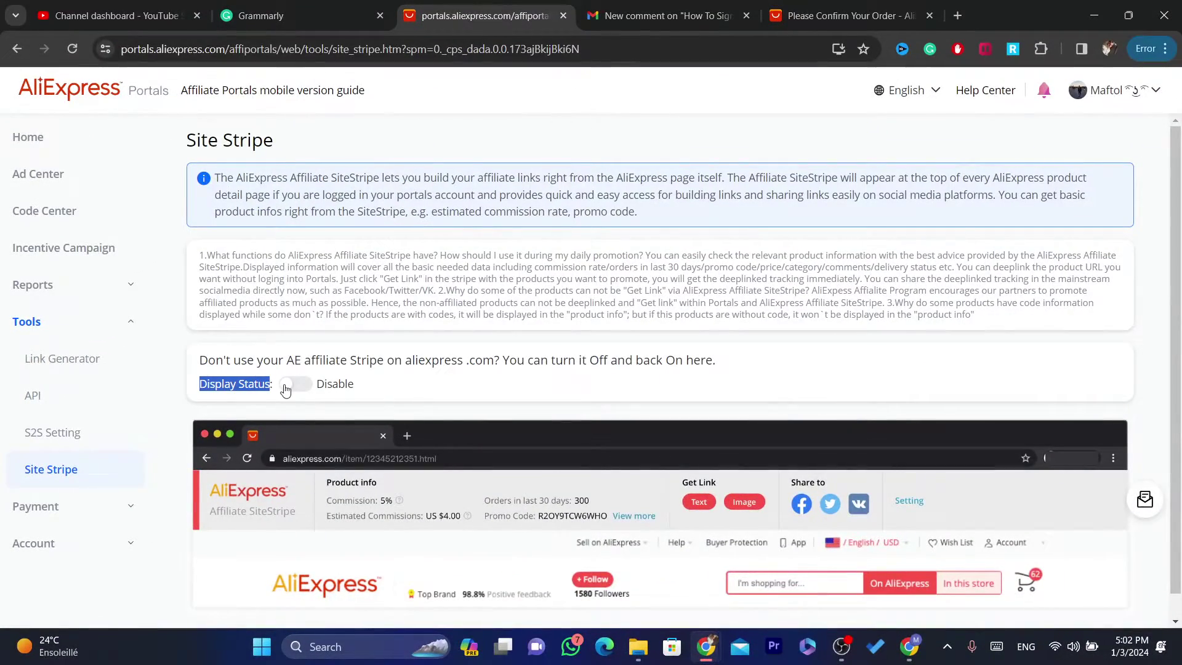
{"action": "left_click", "coordinate": [295, 385]}
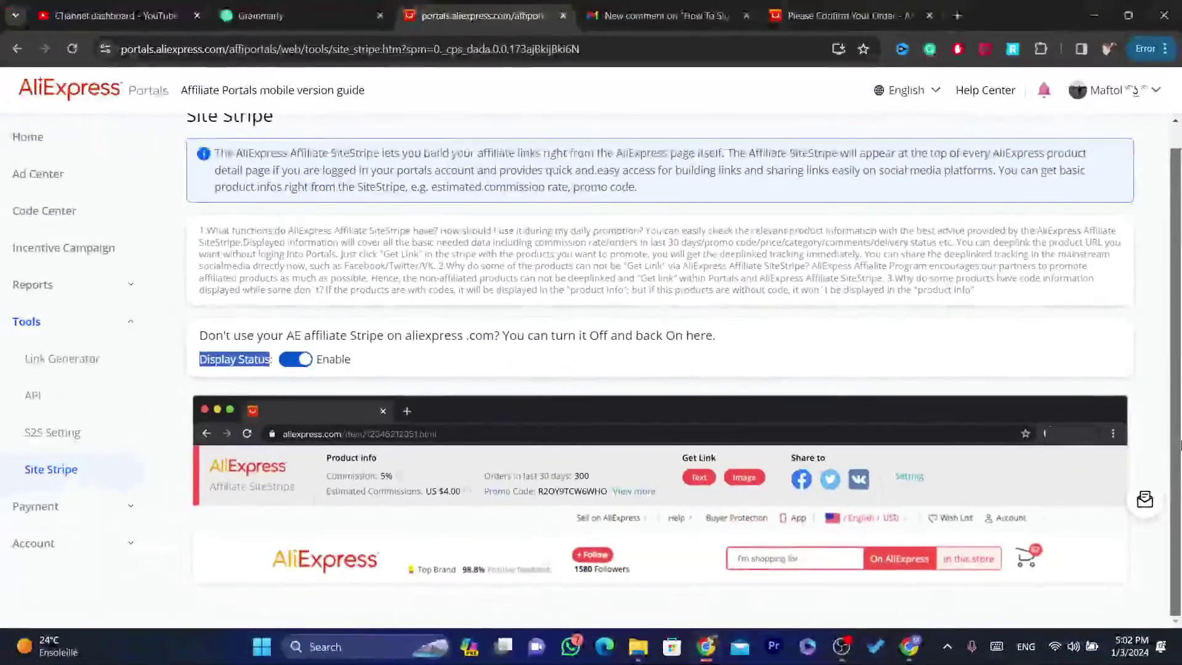
Step: In the Gmail tab, load aliexpress.com by typing 'ali', then scroll down to recommended products
{"action": "left_click", "coordinate": [627, 7]}
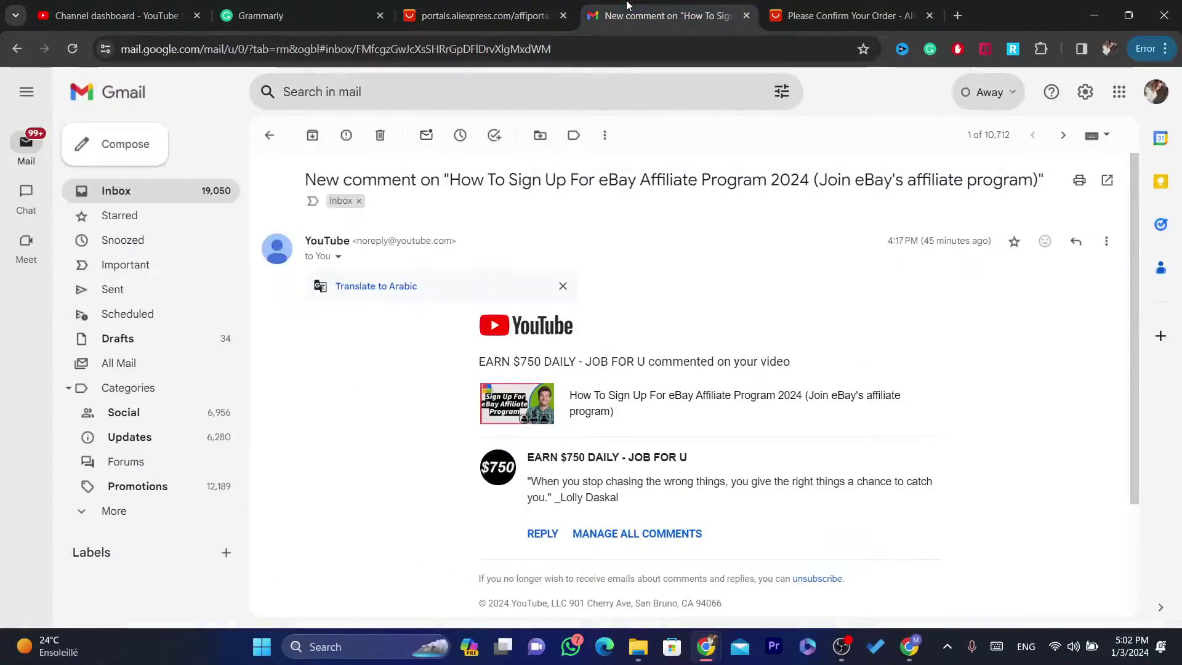
{"action": "left_click", "coordinate": [619, 46]}
{"action": "type", "text": "aliexpress.com"}
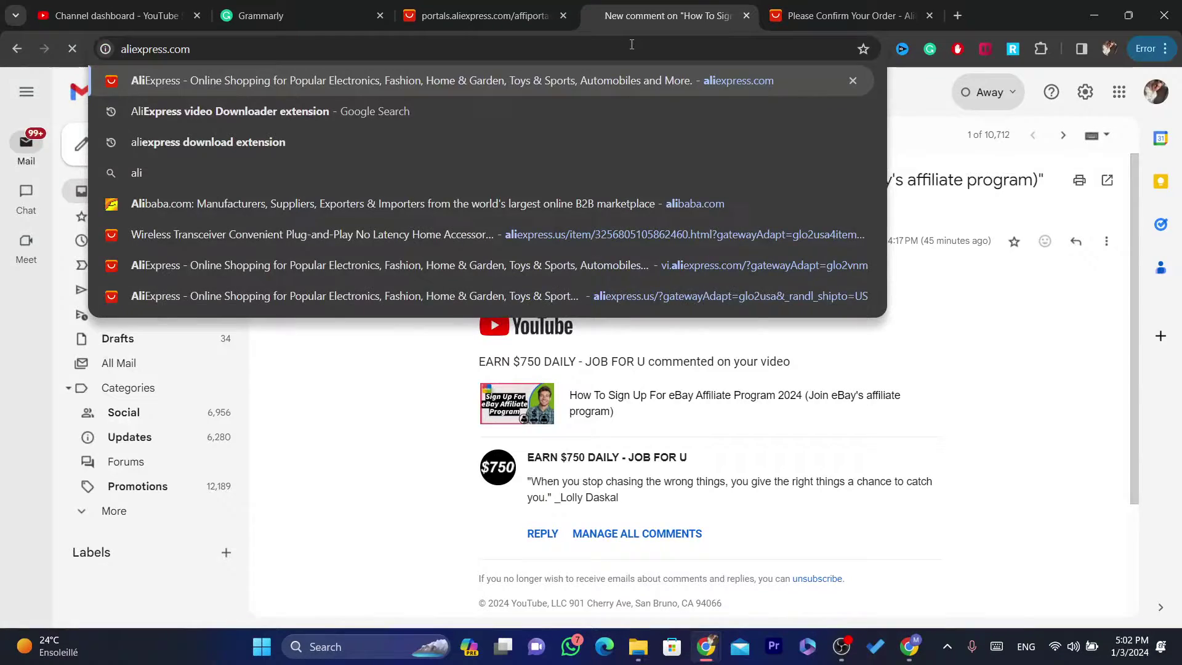
{"action": "left_click", "coordinate": [578, 296]}
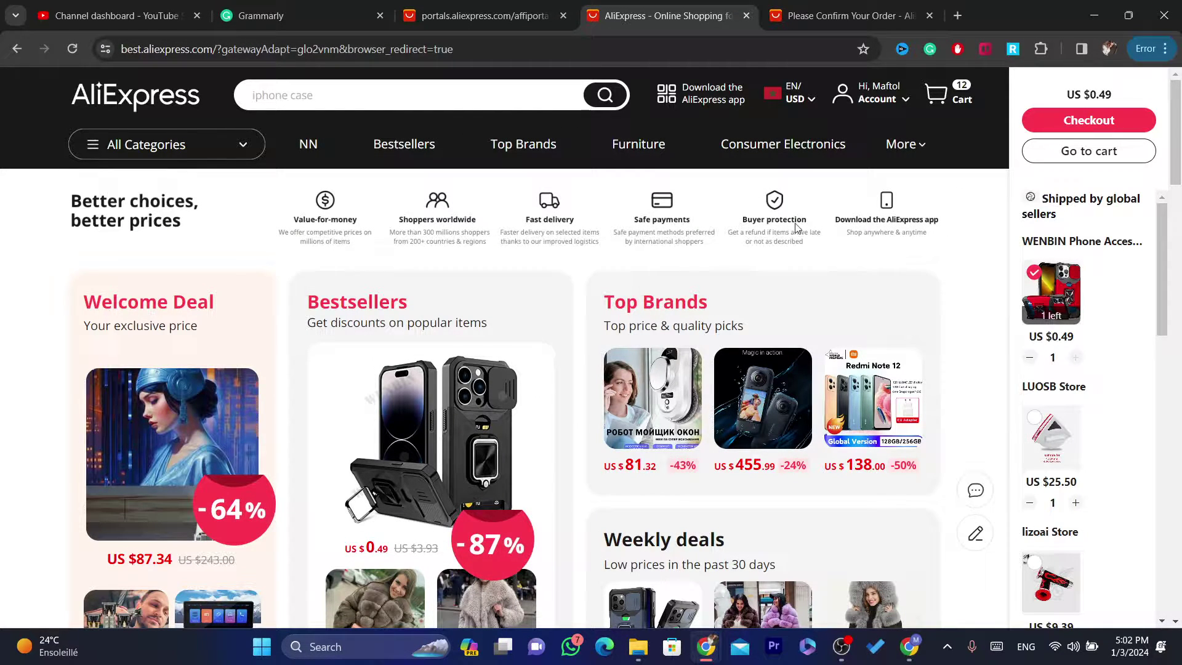
{"action": "left_click_drag", "start_coordinate": [1176, 157], "coordinate": [1175, 302]}
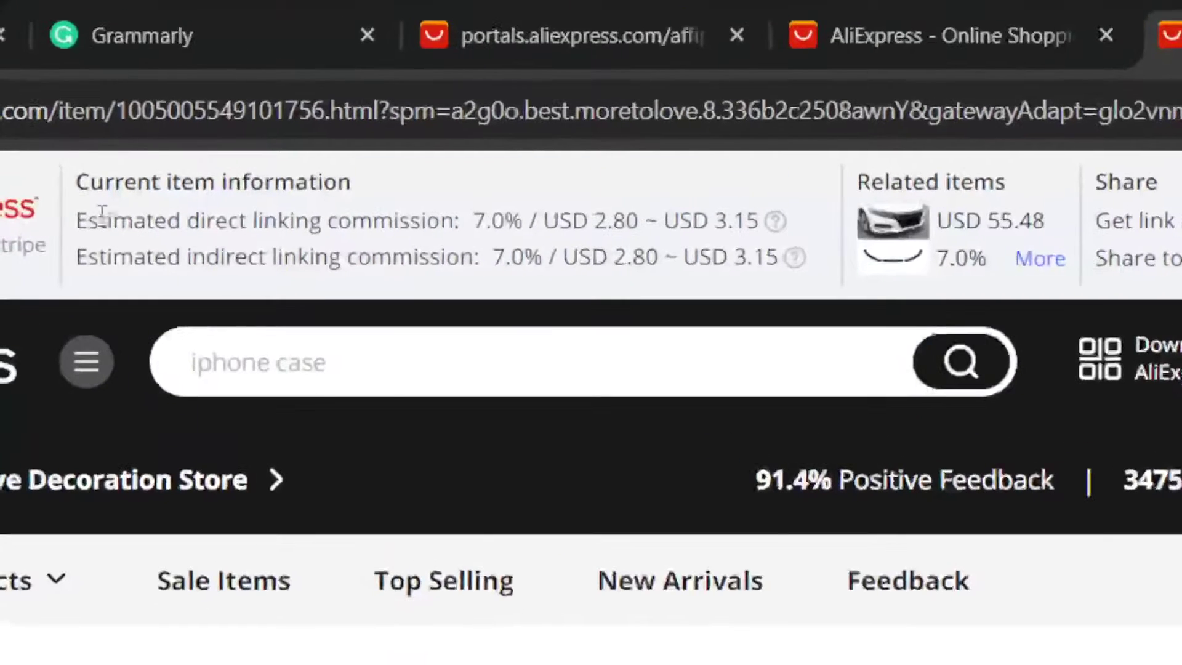
Step: Highlight the SiteStripe's 7.0% direct commission rate and USD 2.80 ~ USD 3.15 range
{"action": "left_click_drag", "start_coordinate": [222, 97], "coordinate": [380, 98]}
{"action": "left_click_drag", "start_coordinate": [454, 216], "coordinate": [522, 219]}
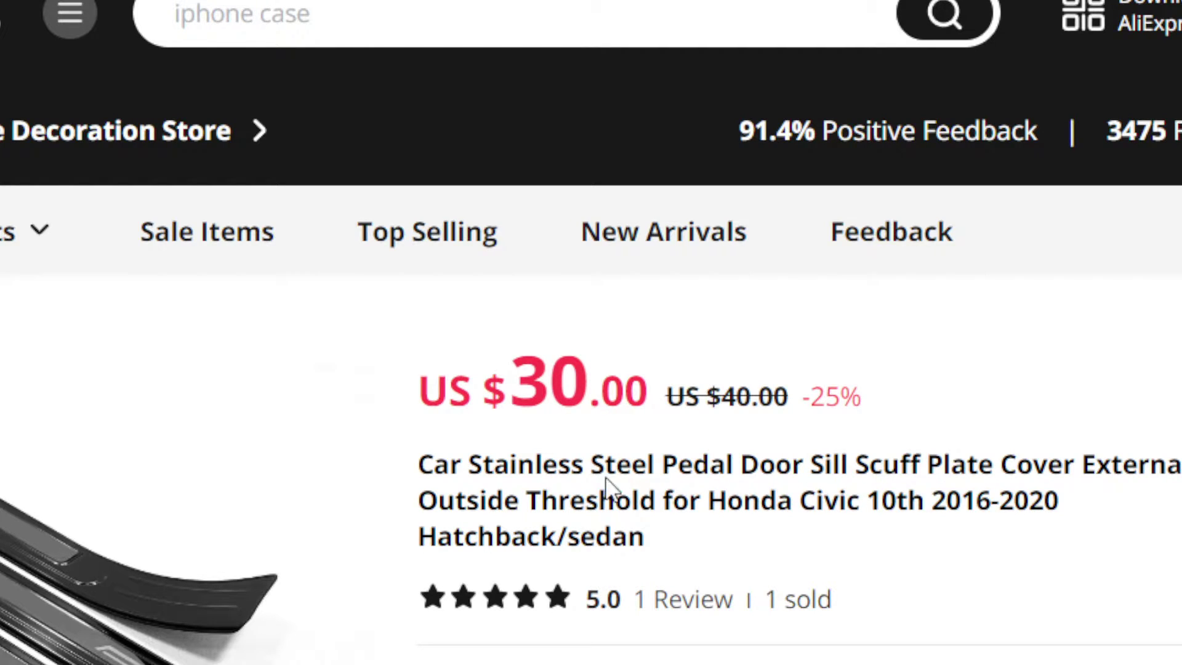
{"action": "left_click_drag", "start_coordinate": [489, 482], "coordinate": [683, 530]}
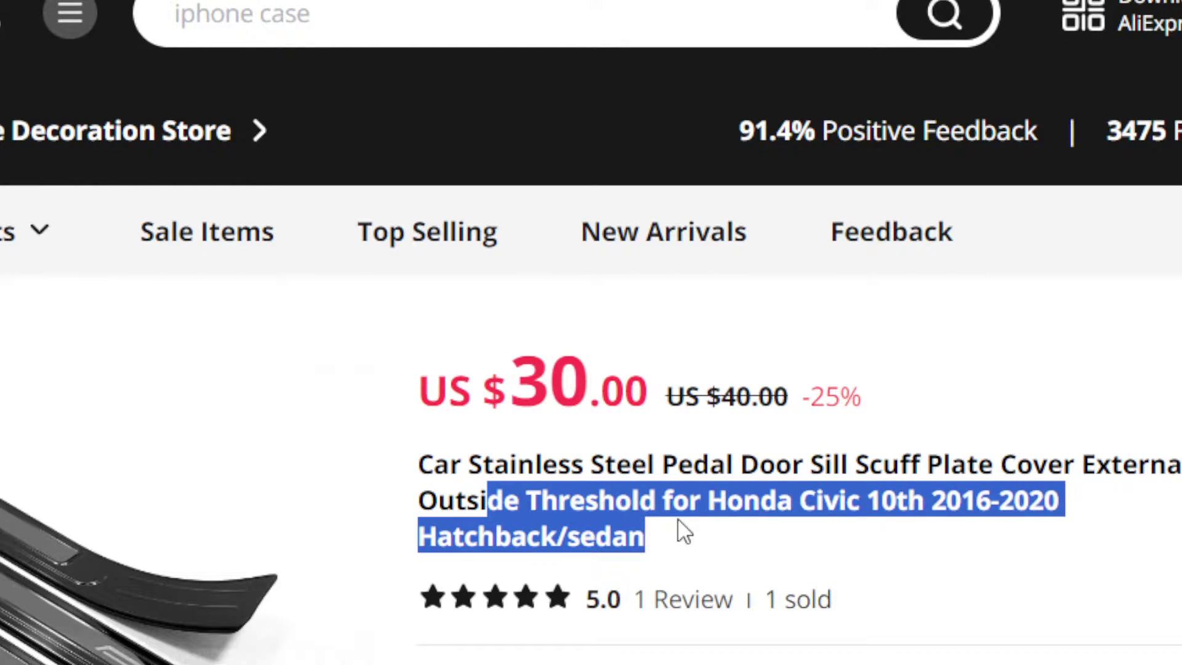
{"action": "left_click", "coordinate": [683, 531]}
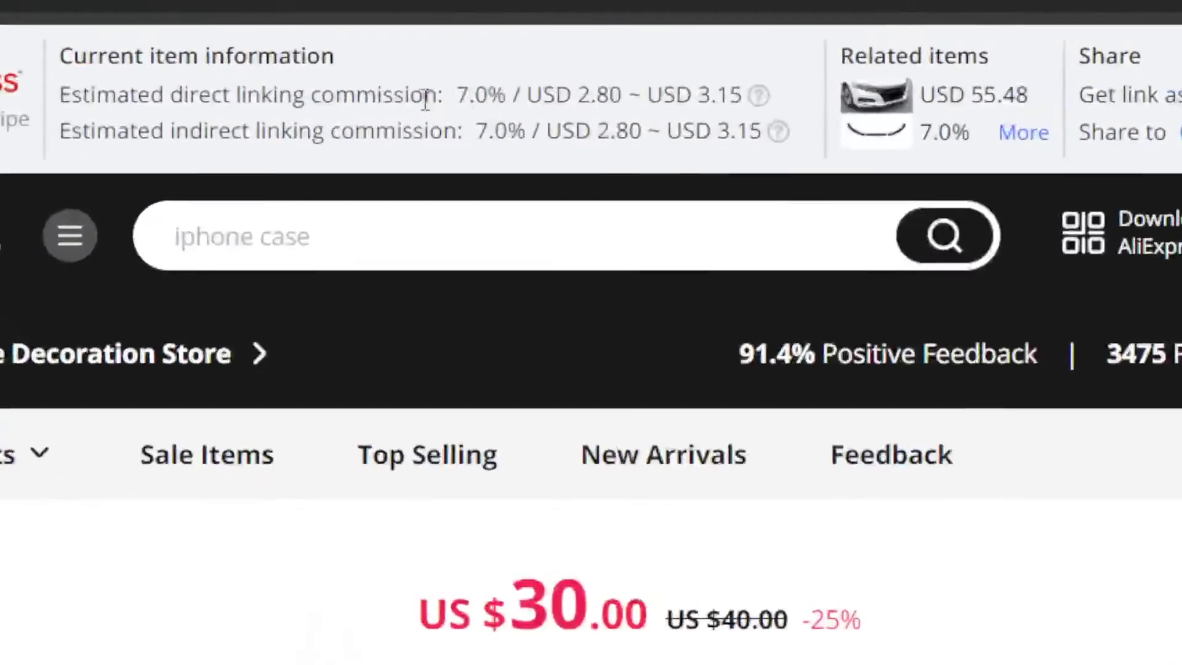
{"action": "left_click_drag", "start_coordinate": [425, 98], "coordinate": [693, 98]}
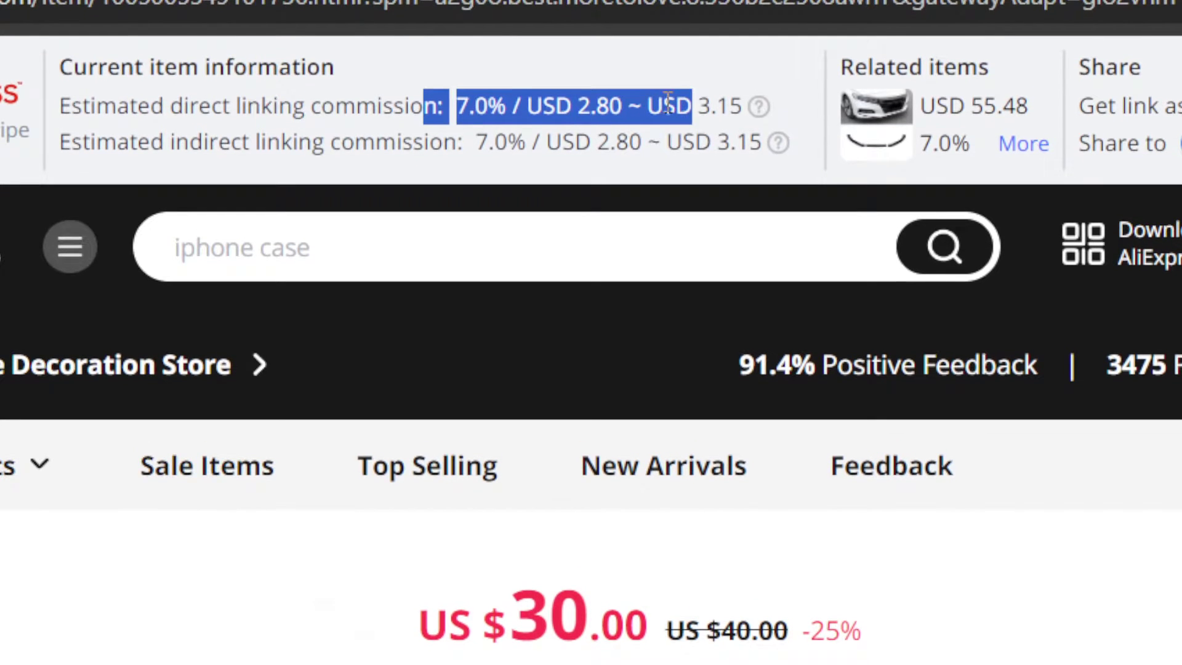
{"action": "left_click_drag", "start_coordinate": [453, 107], "coordinate": [731, 106]}
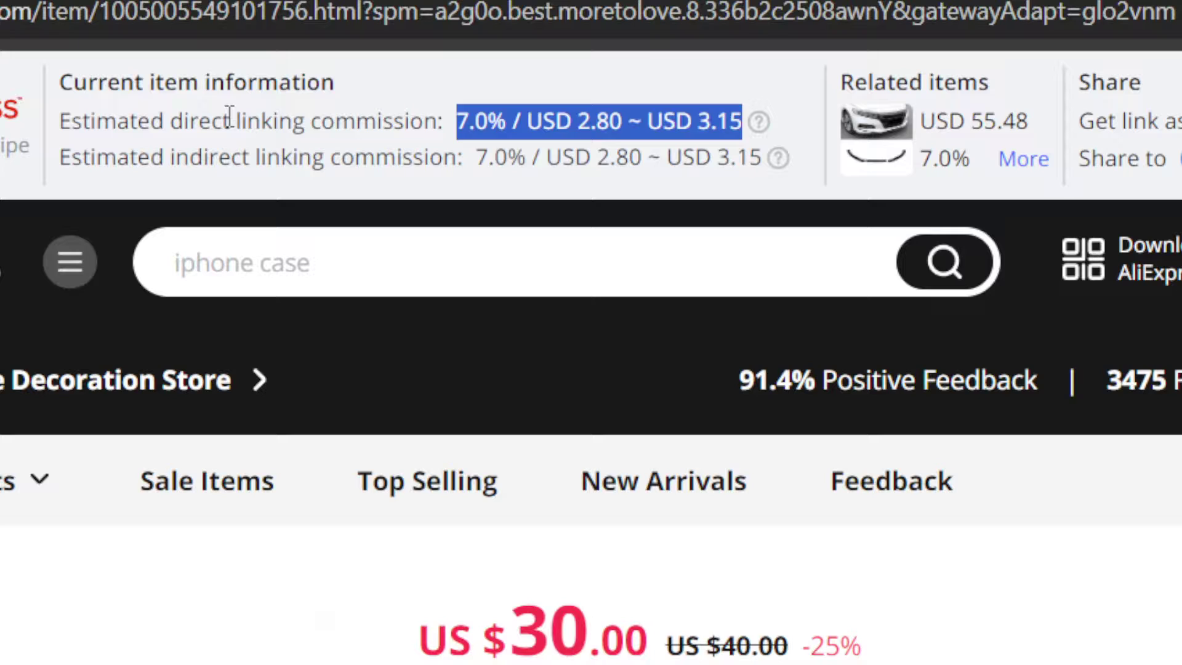
{"action": "left_click_drag", "start_coordinate": [229, 117], "coordinate": [510, 121]}
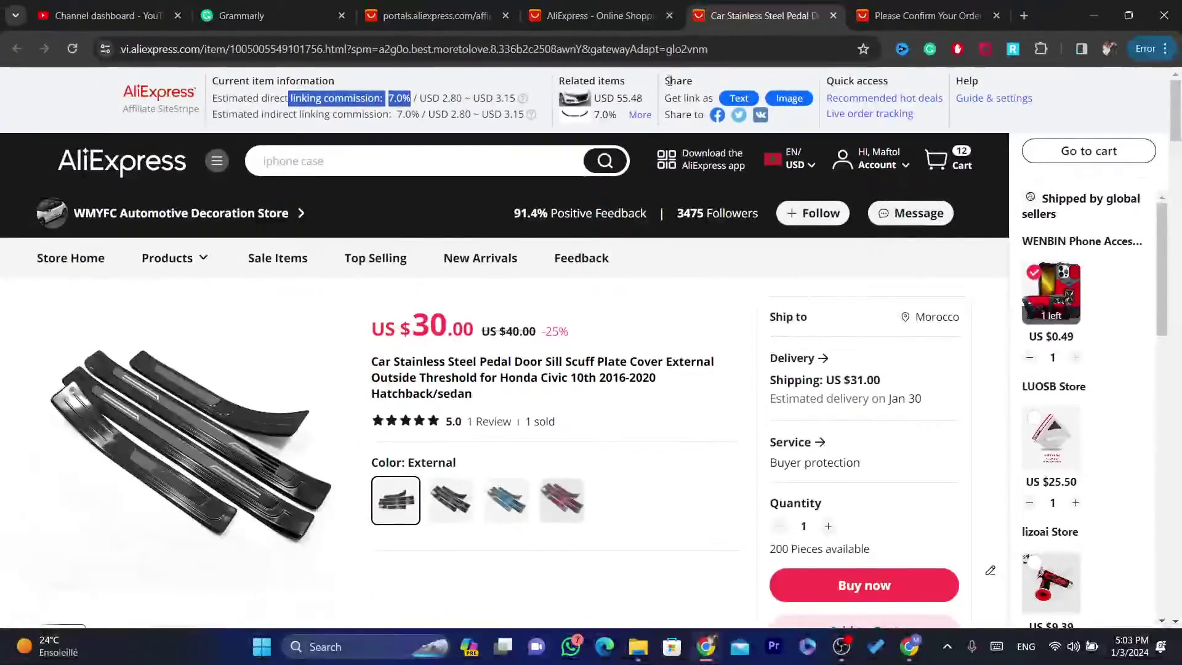
Step: Generate the door sill cover's text affiliate link from SiteStripe and copy it
{"action": "left_click", "coordinate": [732, 101]}
{"action": "left_click", "coordinate": [752, 101]}
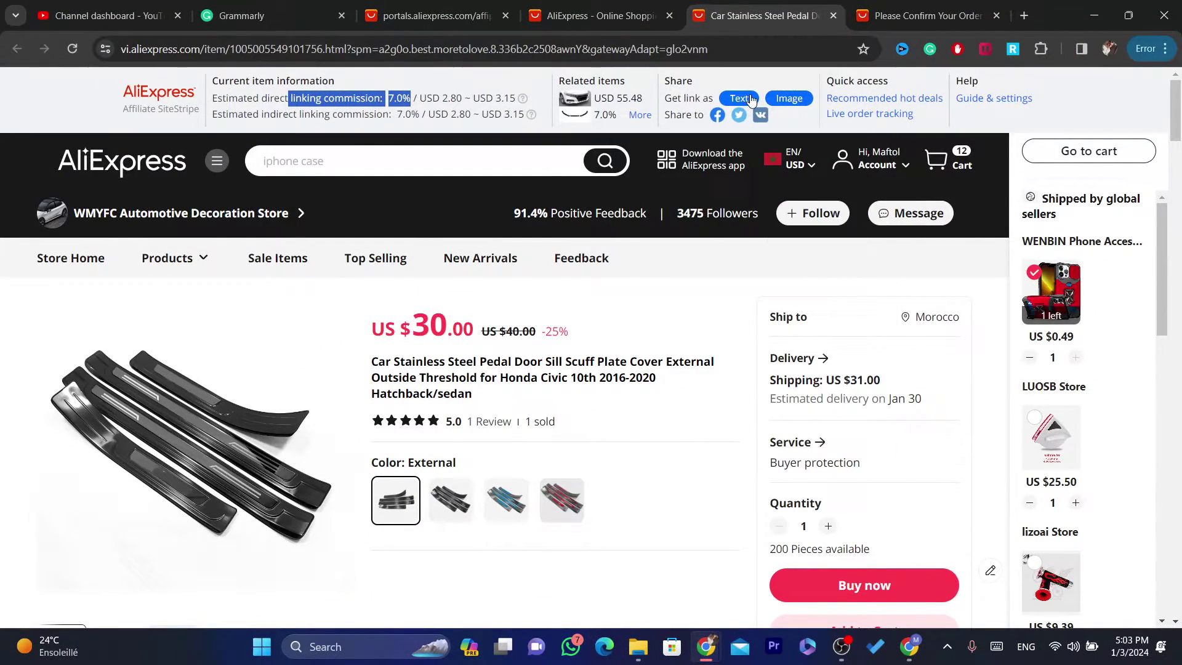
{"action": "left_click", "coordinate": [742, 100]}
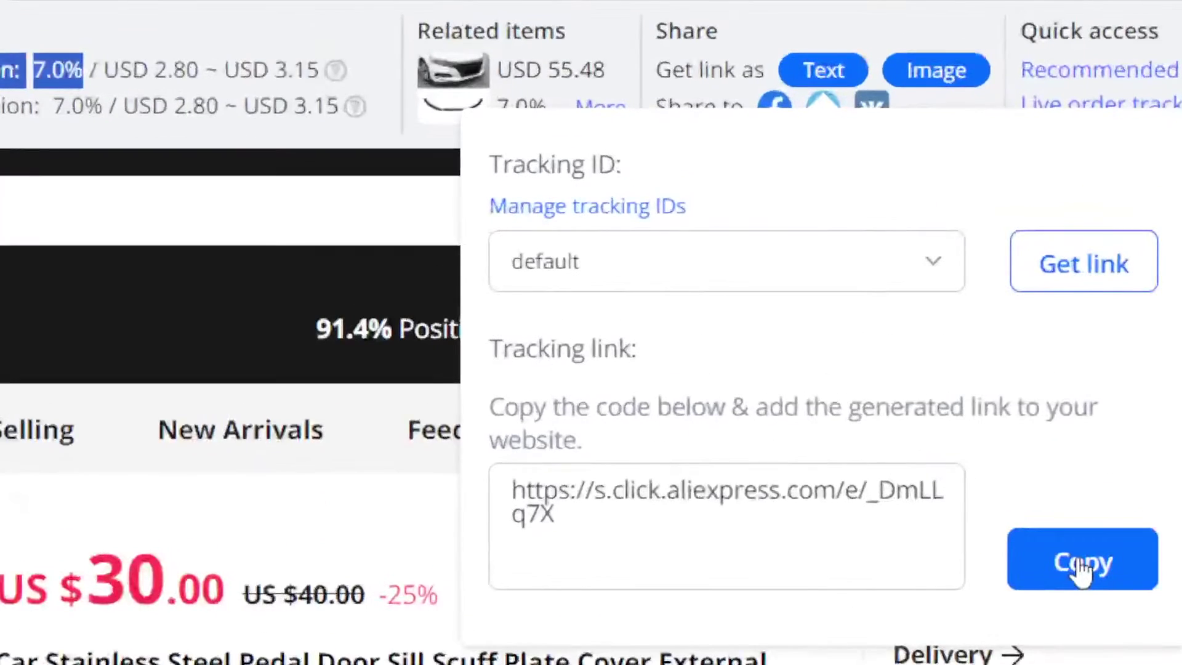
{"action": "left_click", "coordinate": [854, 321]}
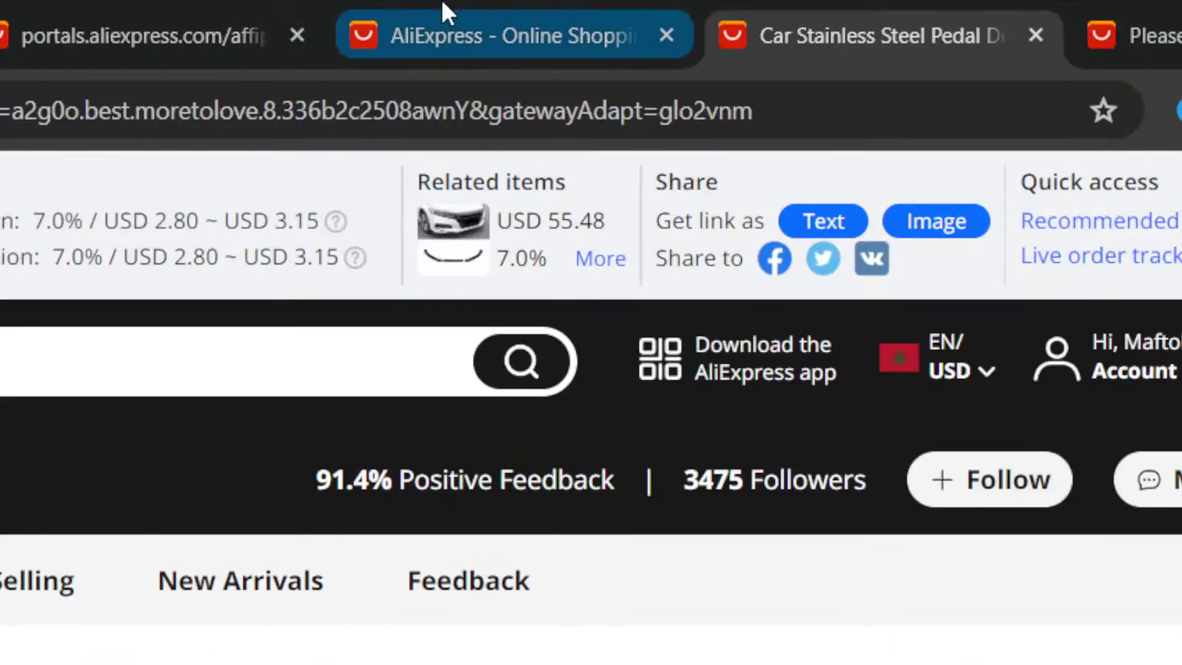
Step: Return the Portals tab to its Home page, then go back to the AliExpress shopping tab
{"action": "left_click", "coordinate": [441, 3]}
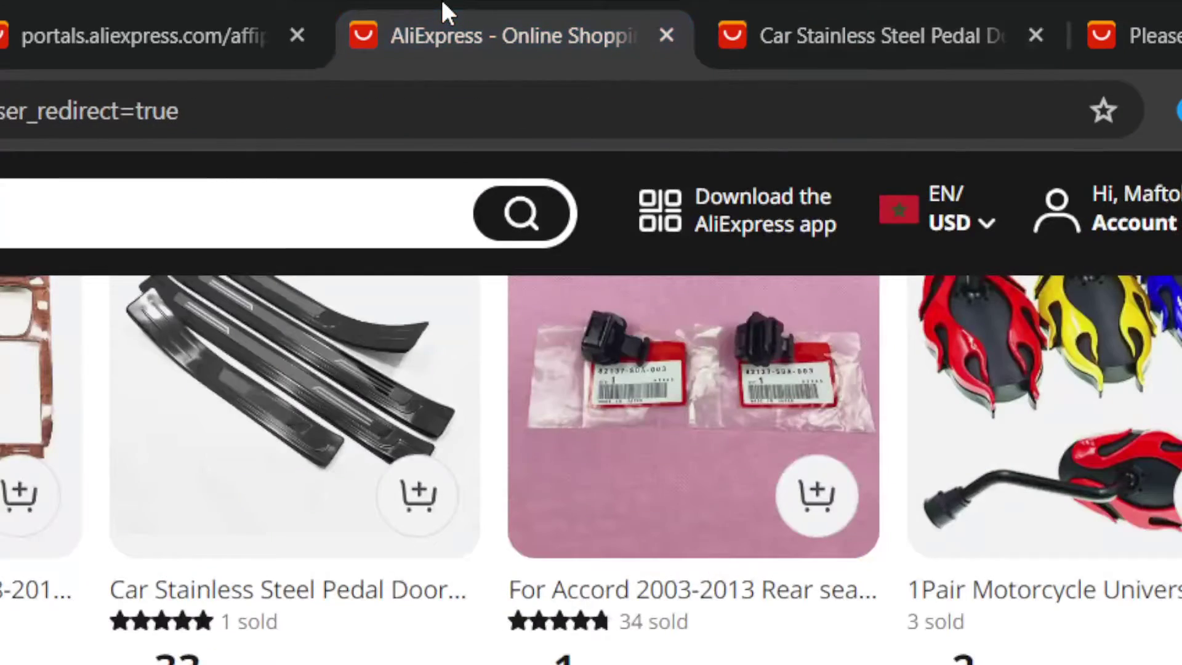
{"action": "left_click", "coordinate": [216, 2]}
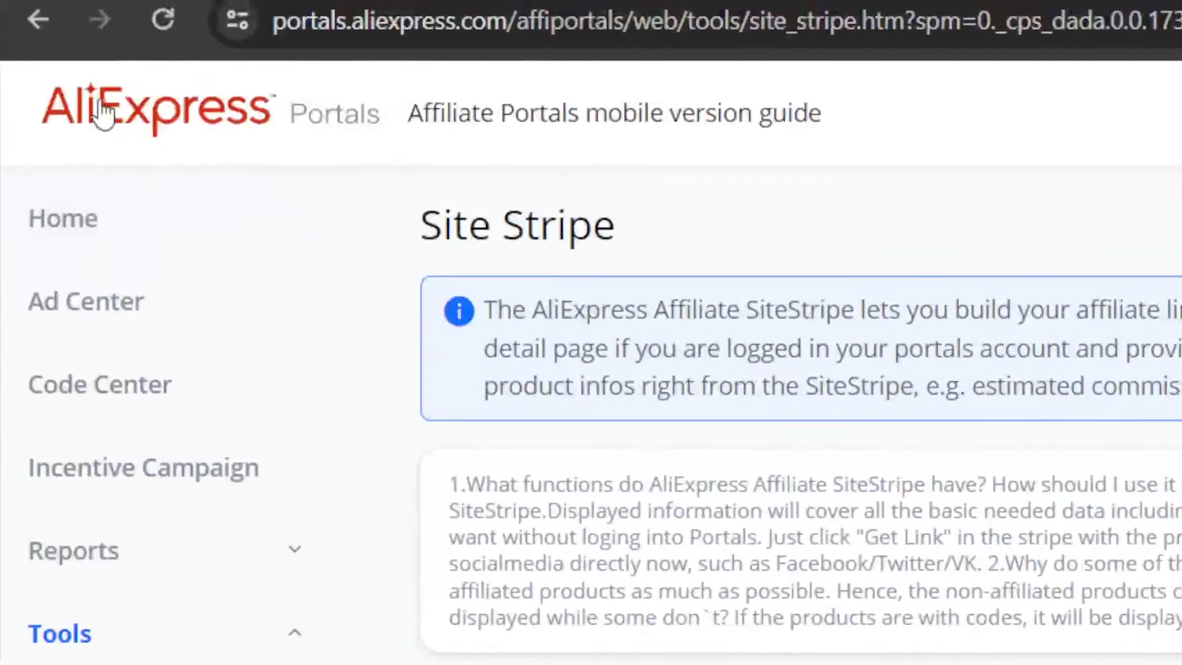
{"action": "left_click", "coordinate": [102, 110]}
{"action": "left_click", "coordinate": [963, 5]}
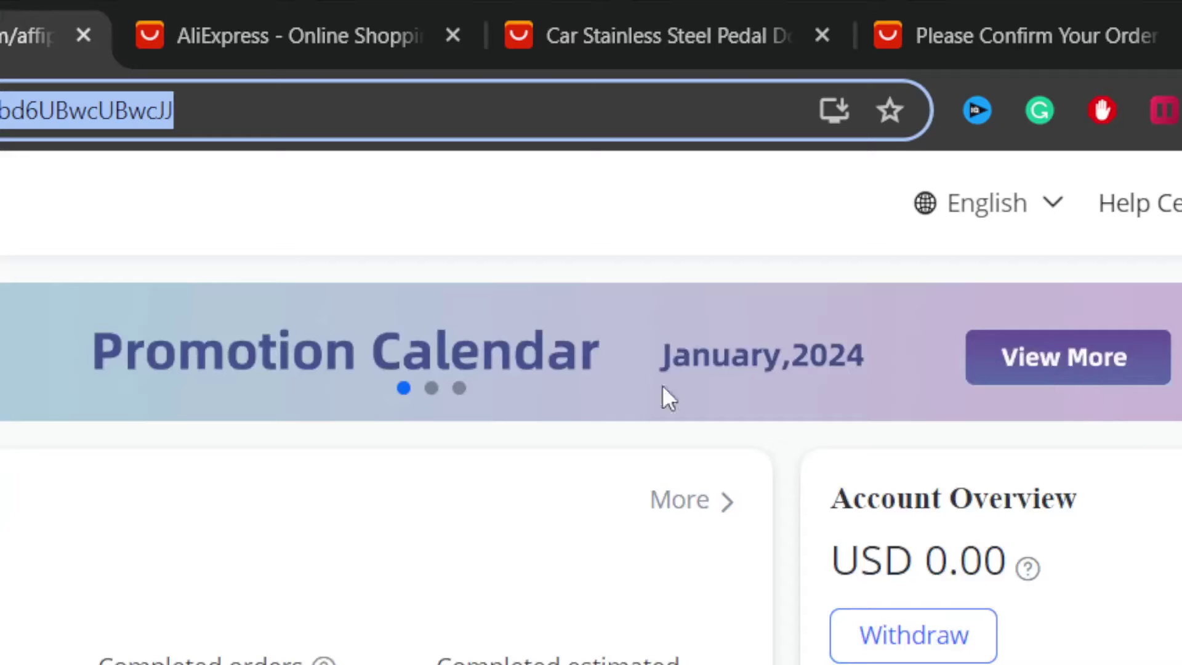
{"action": "left_click", "coordinate": [473, 5]}
Step: Scroll the AliExpress homepage down to its footer
{"action": "scroll", "coordinate": [1179, 501], "scroll_direction": "down", "scroll_amount": 10}
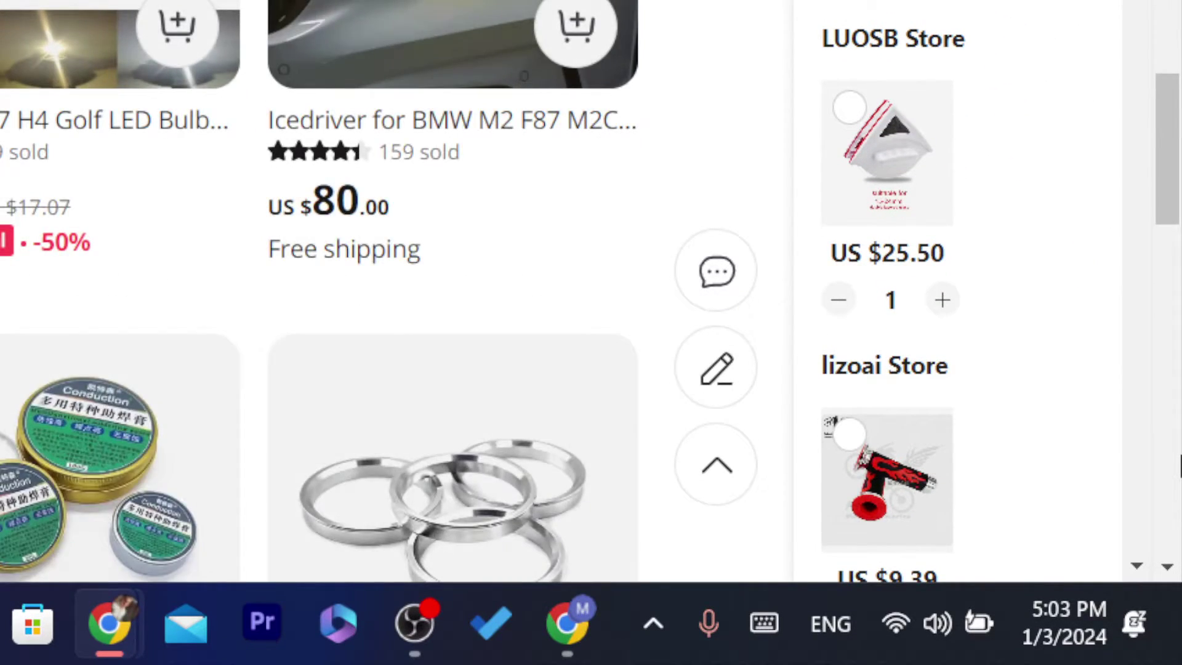
{"action": "scroll", "coordinate": [1175, 461], "scroll_direction": "down", "scroll_amount": 5}
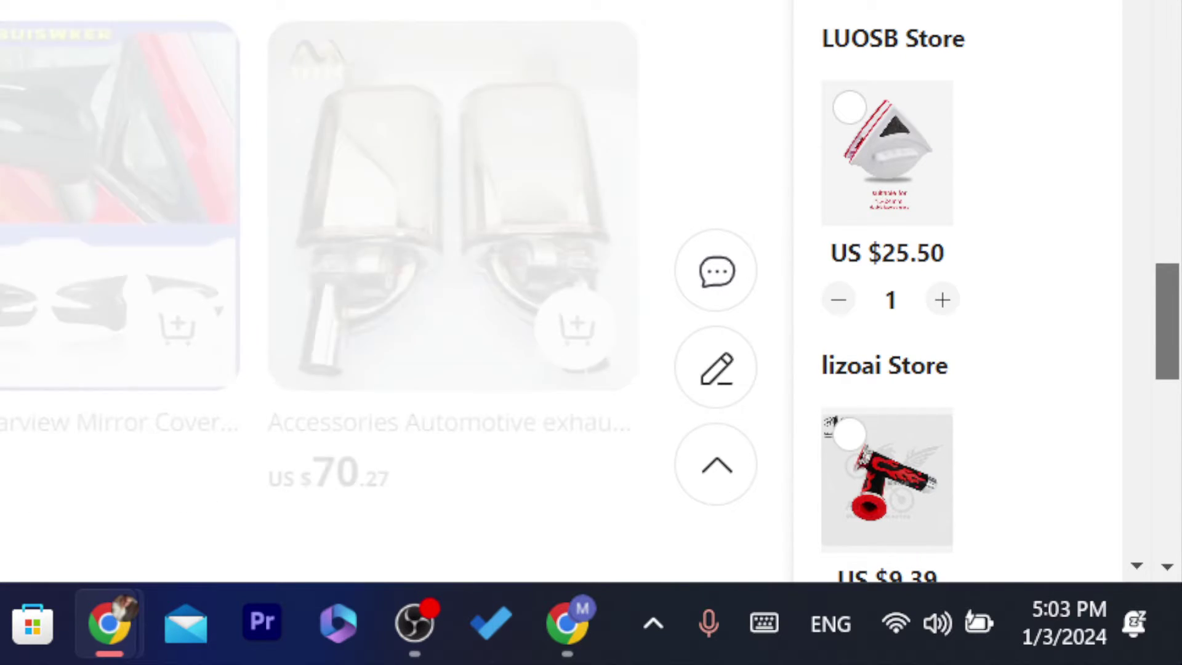
{"action": "scroll", "coordinate": [1179, 526], "scroll_direction": "down", "scroll_amount": 10}
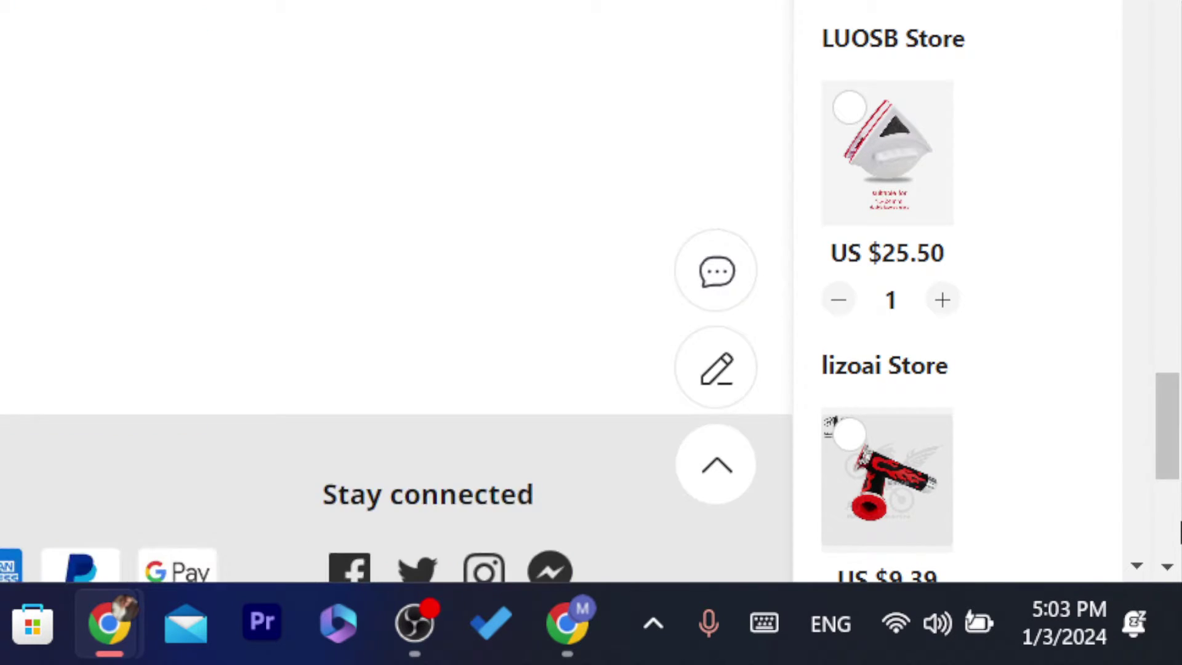
{"action": "scroll", "coordinate": [1179, 530], "scroll_direction": "down", "scroll_amount": 5}
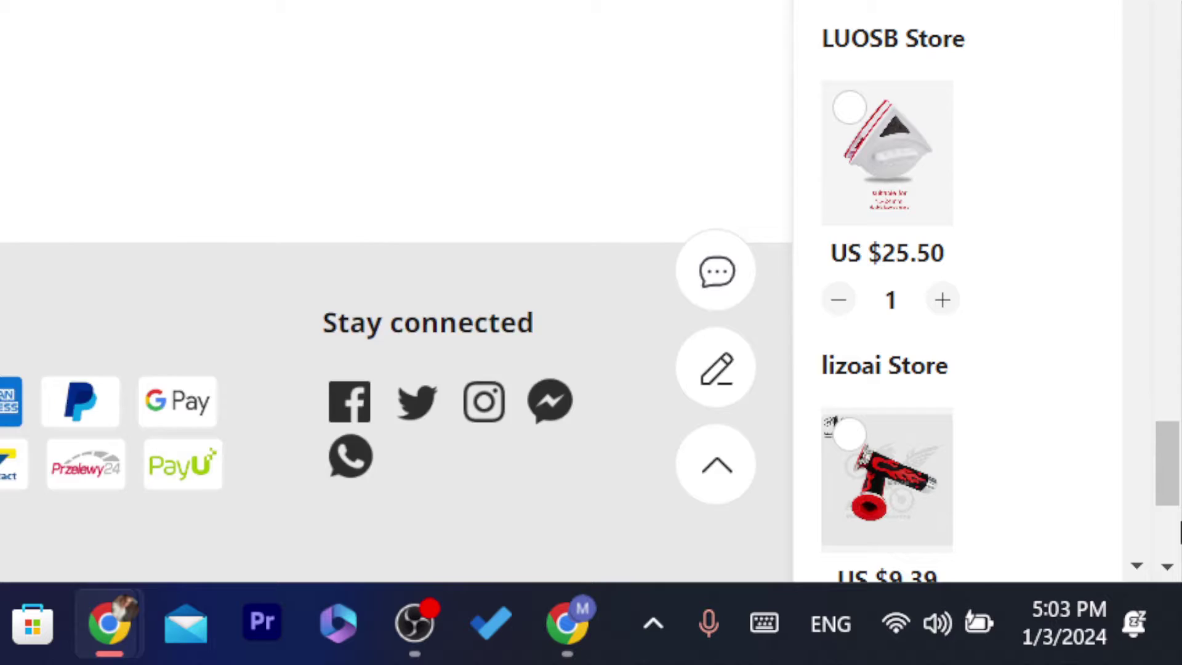
{"action": "scroll", "coordinate": [1179, 530], "scroll_direction": "down", "scroll_amount": 5}
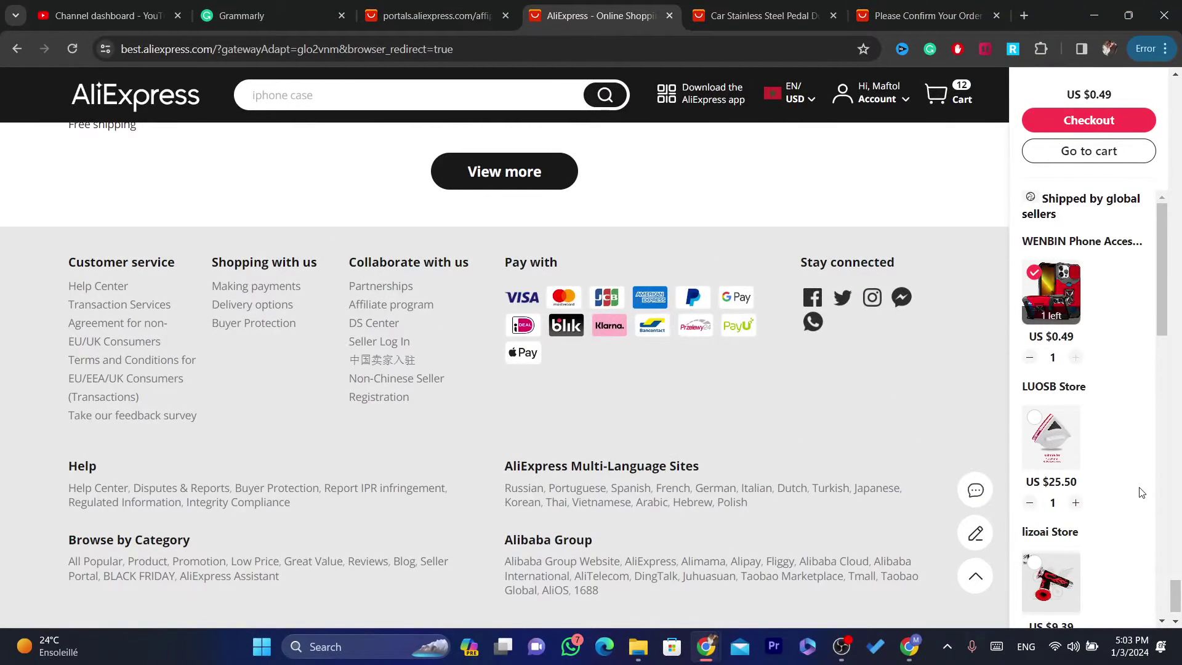
Step: Open the affiliate portal's Tools > Link Generator, then return to the door sill cover product tab
{"action": "left_click", "coordinate": [388, 306]}
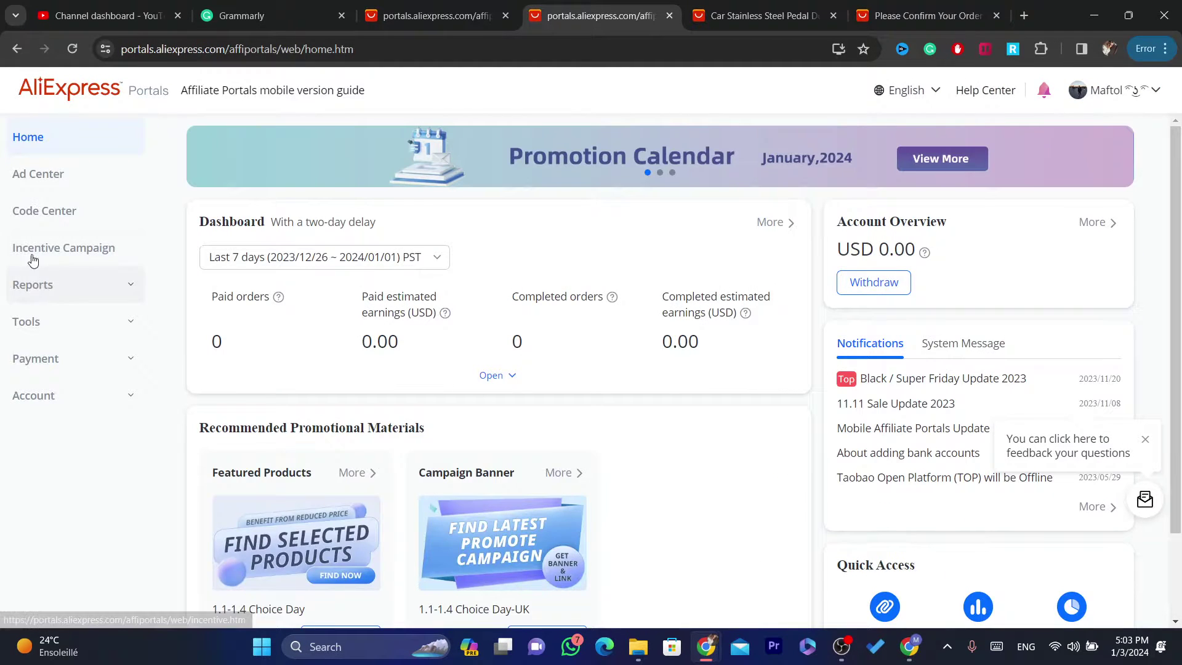
{"action": "left_click", "coordinate": [55, 320]}
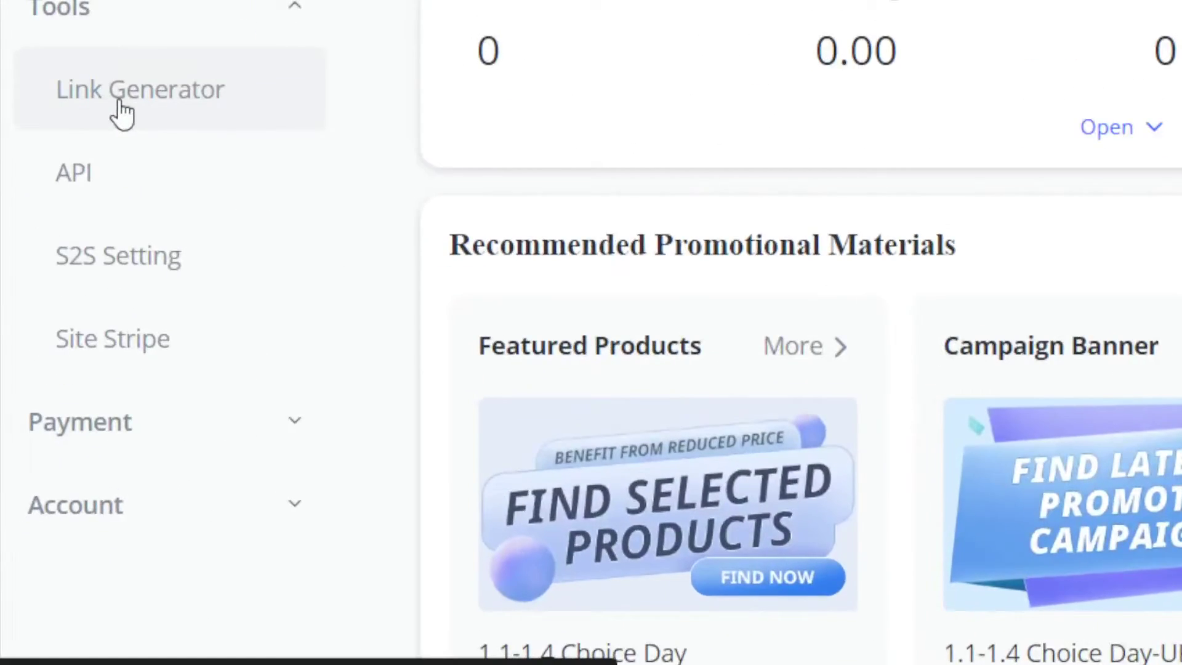
{"action": "left_click", "coordinate": [57, 363]}
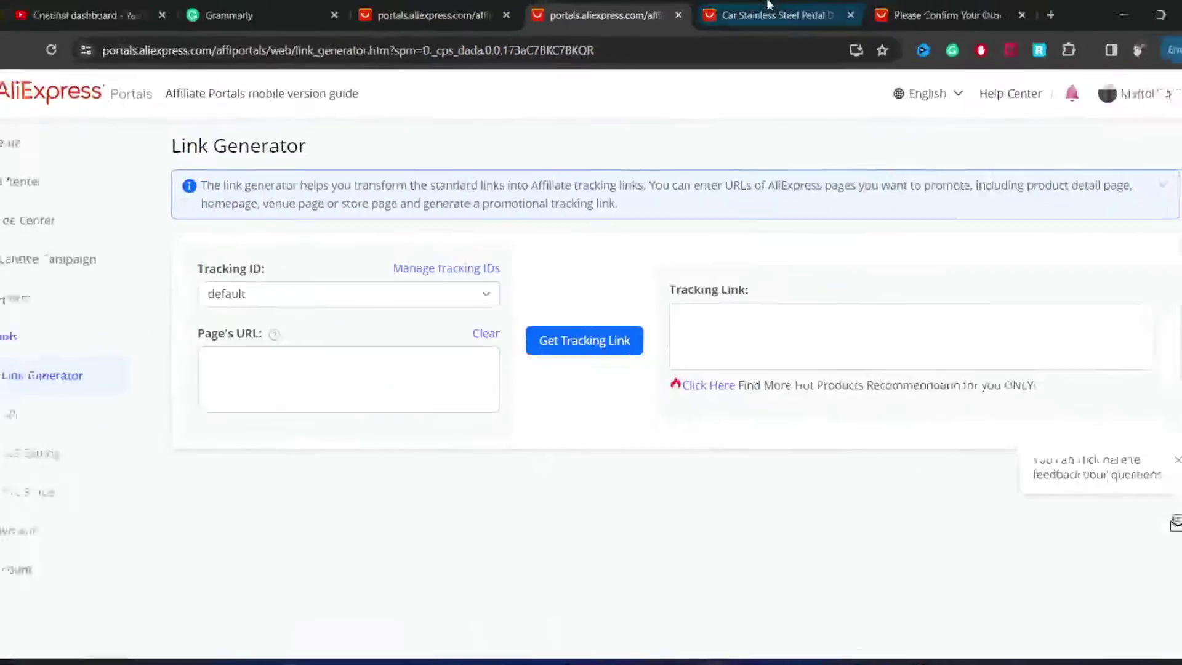
{"action": "left_click", "coordinate": [767, 6]}
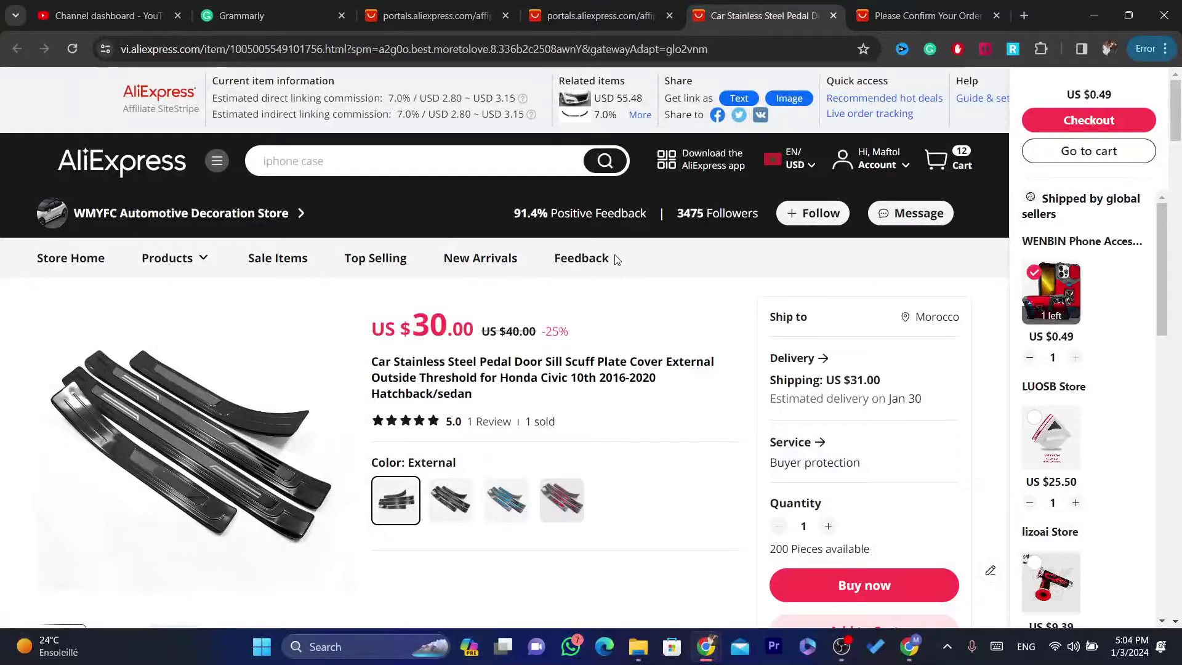
Step: Copy the door sill cover's product URL and paste it into the Link Generator's Page's URL box
{"action": "left_click", "coordinate": [527, 48]}
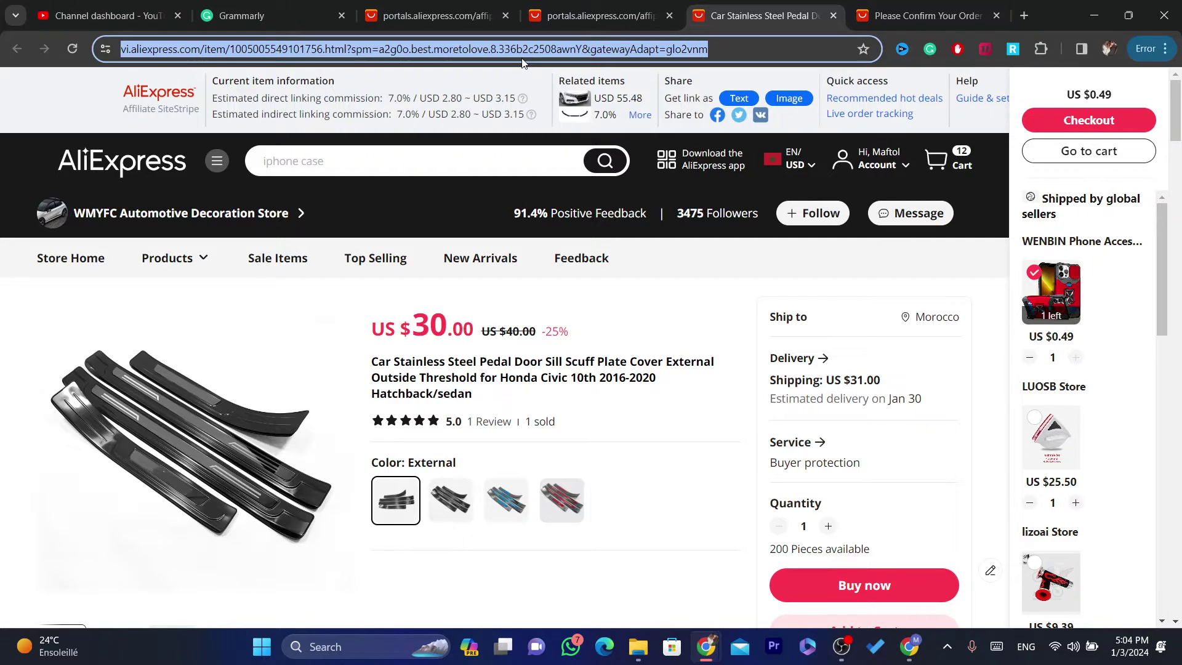
{"action": "right_click", "coordinate": [193, 47]}
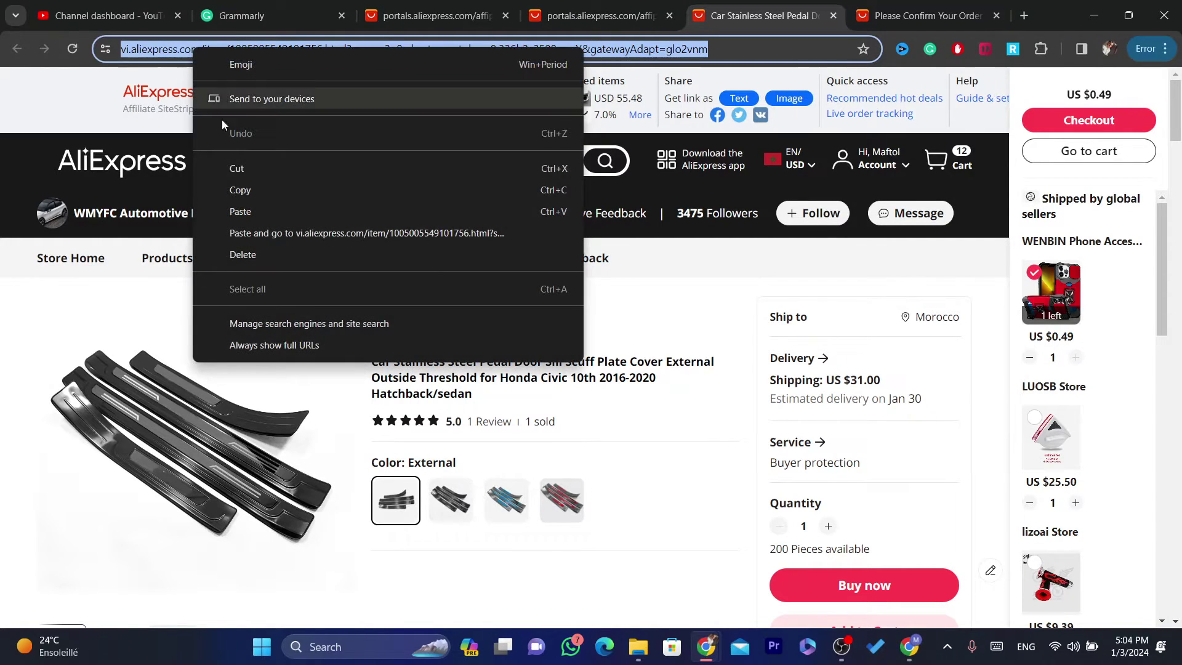
{"action": "left_click", "coordinate": [253, 189]}
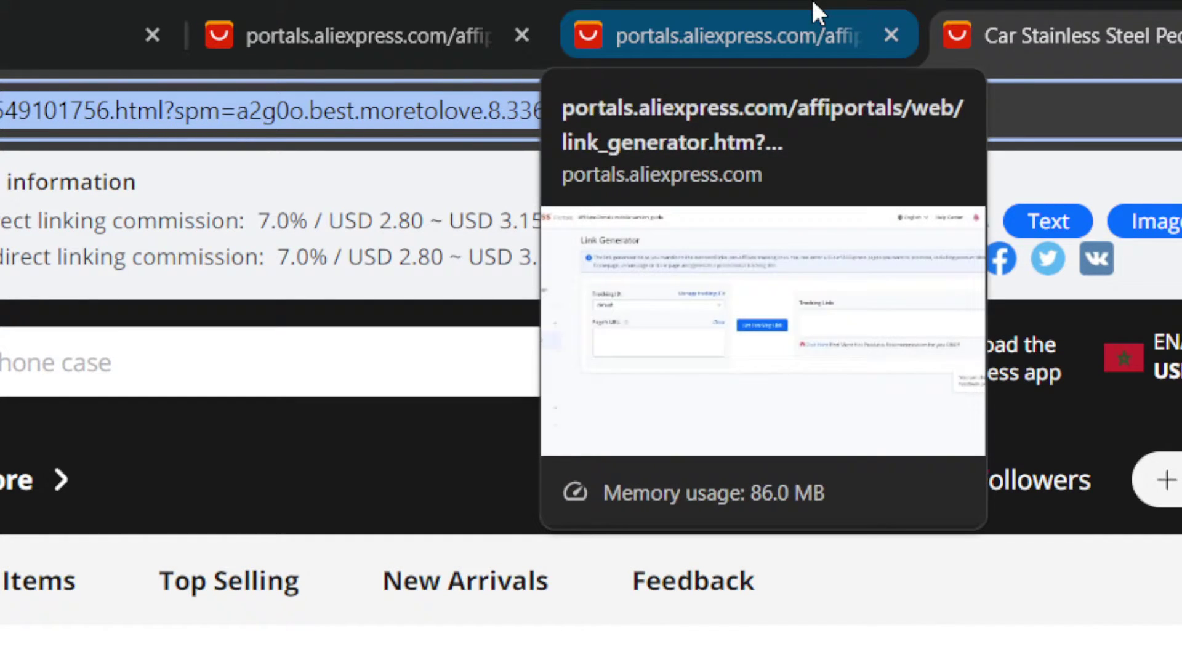
{"action": "left_click", "coordinate": [813, 8]}
{"action": "left_click", "coordinate": [167, 567]}
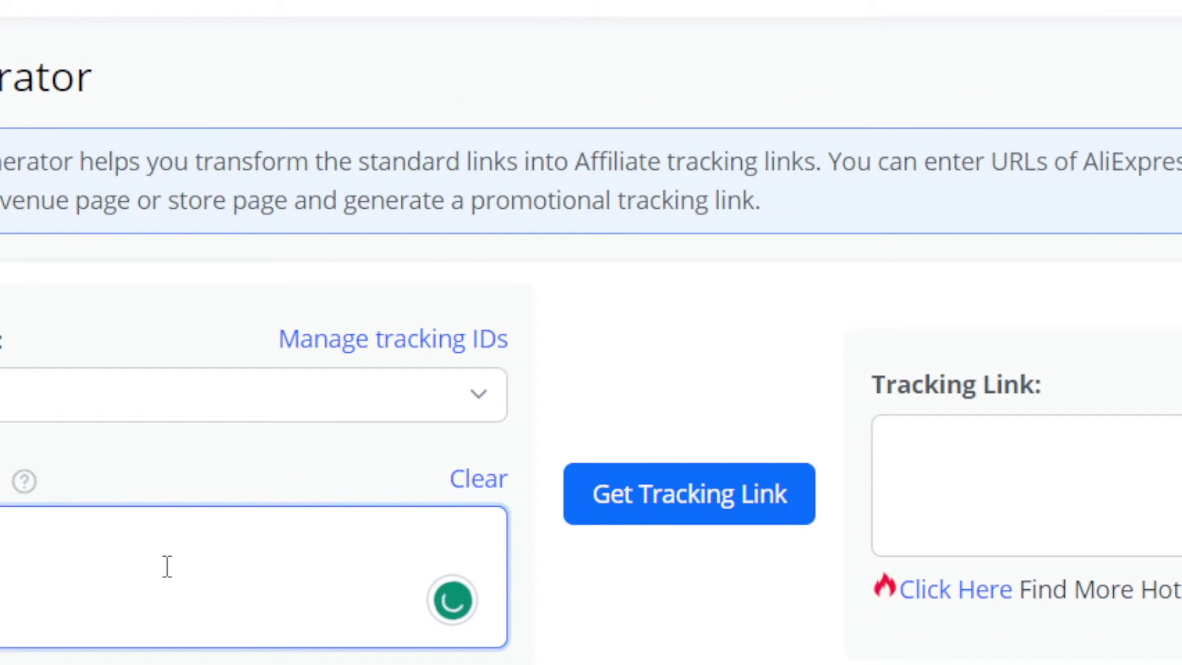
{"action": "key", "text": "ctrl+v"}
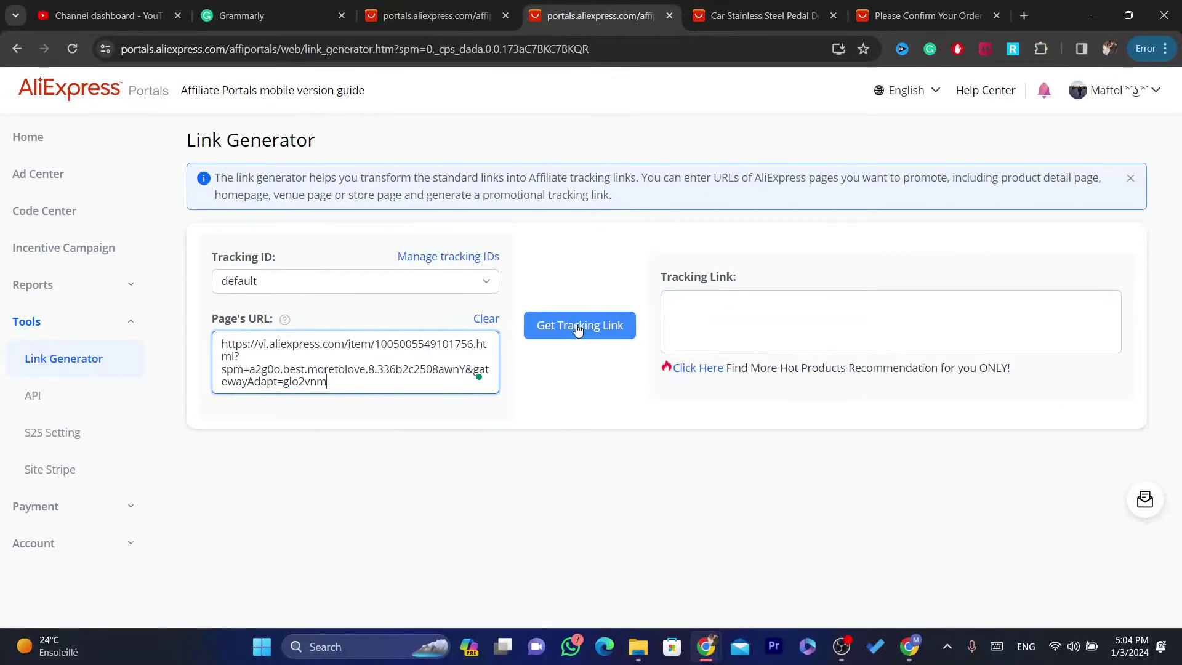
Step: Generate the short s.click.aliexpress.com tracking link and copy it to the clipboard
{"action": "left_click", "coordinate": [577, 331]}
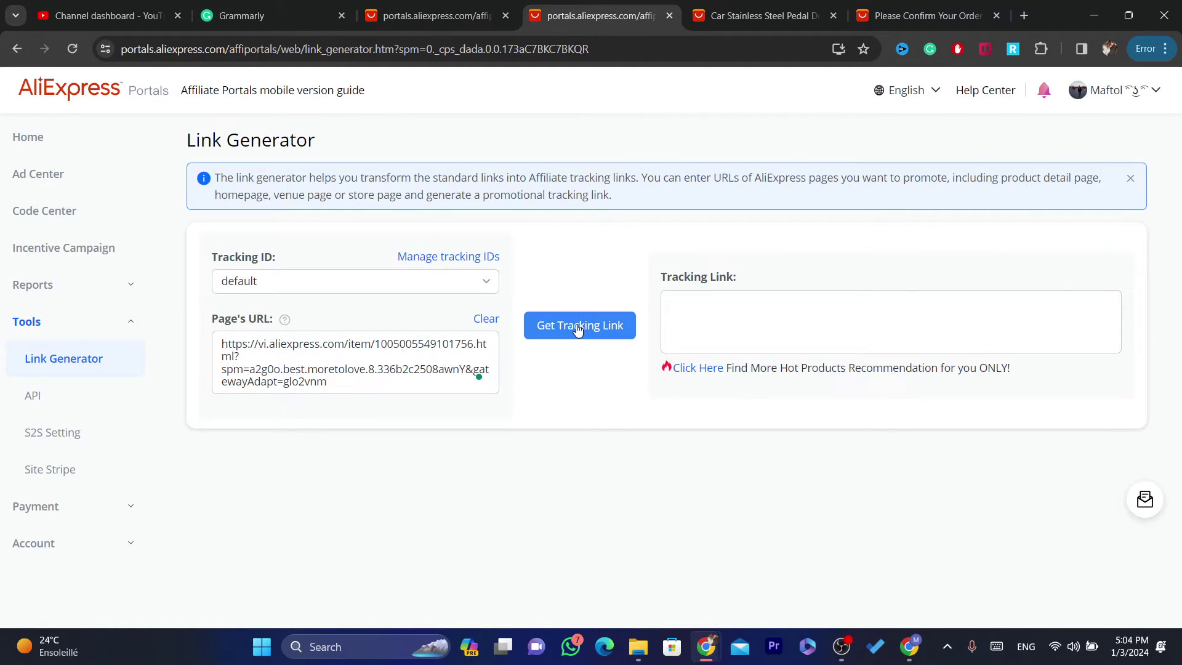
{"action": "double_click", "coordinate": [730, 312]}
{"action": "triple_click", "coordinate": [730, 312]}
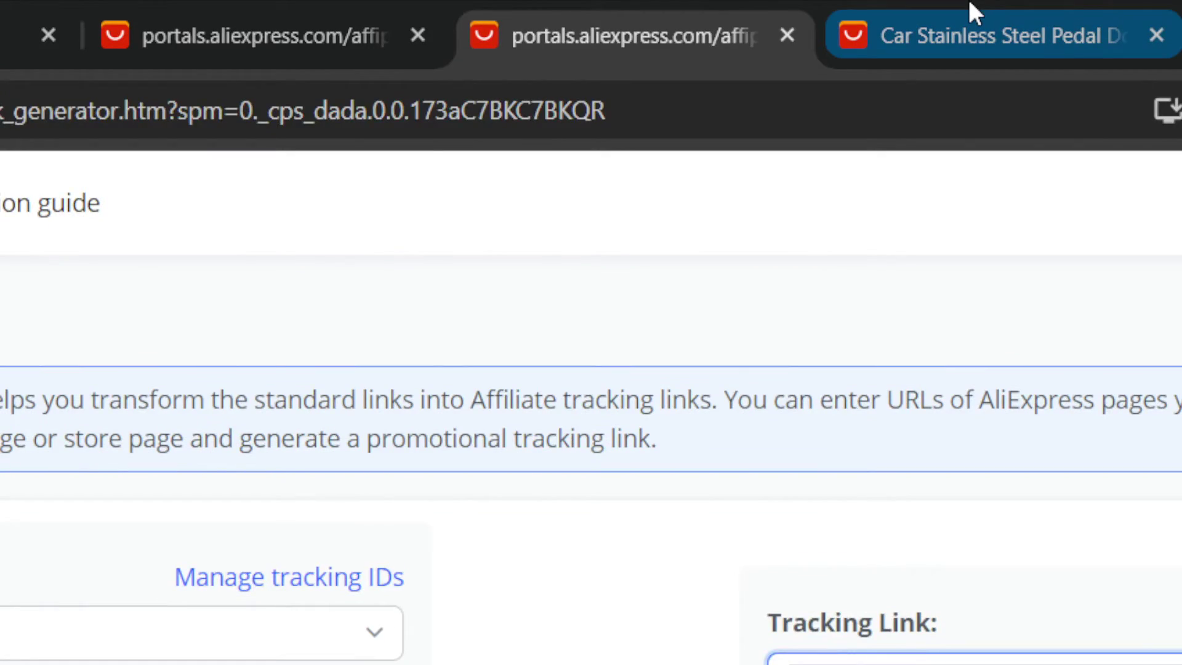
{"action": "left_click", "coordinate": [968, 6]}
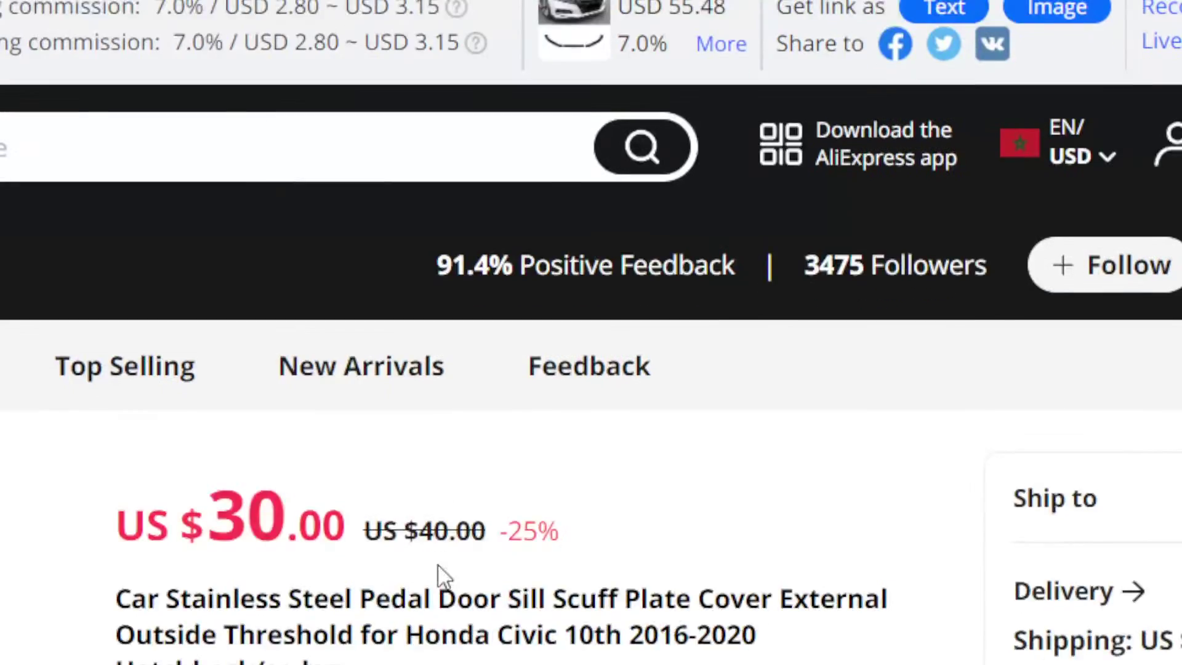
{"action": "left_click", "coordinate": [653, 9]}
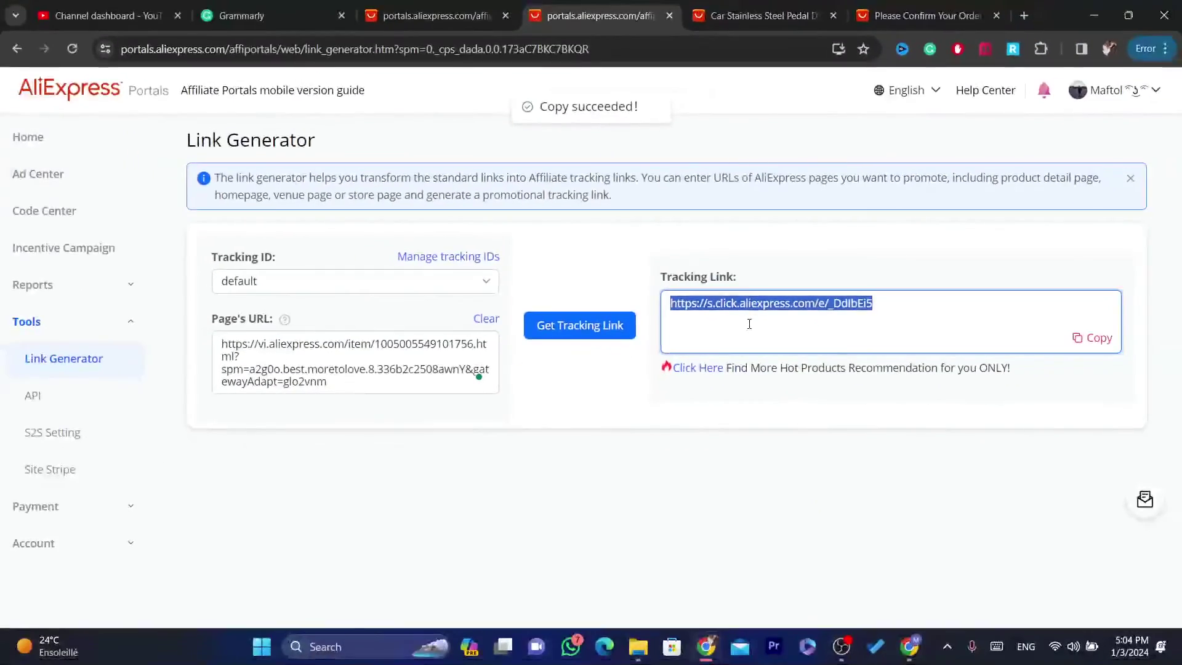
{"action": "left_click", "coordinate": [749, 324]}
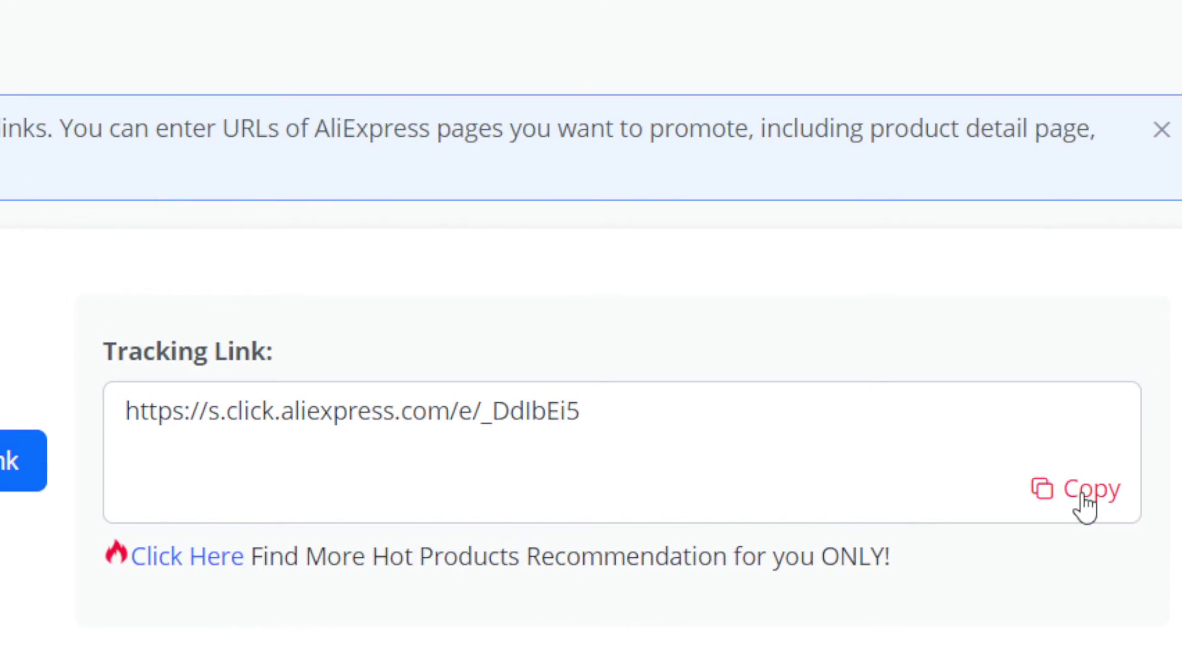